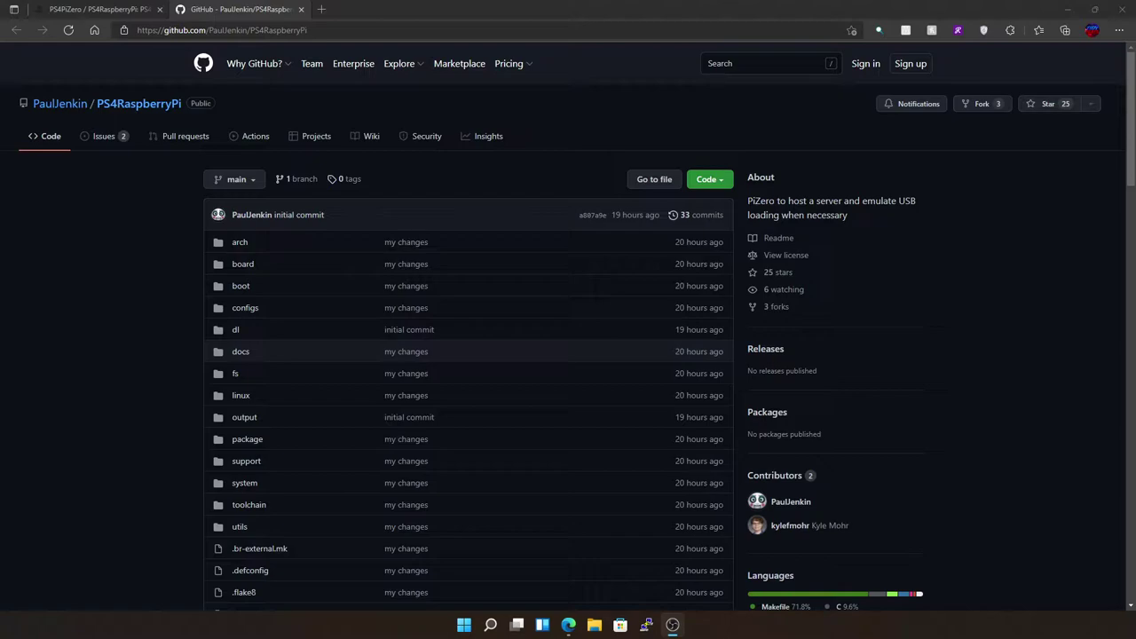
Cut the PS4RaspberryPi repository's web address to the clipboard
scroll(451, 289, down, 5)
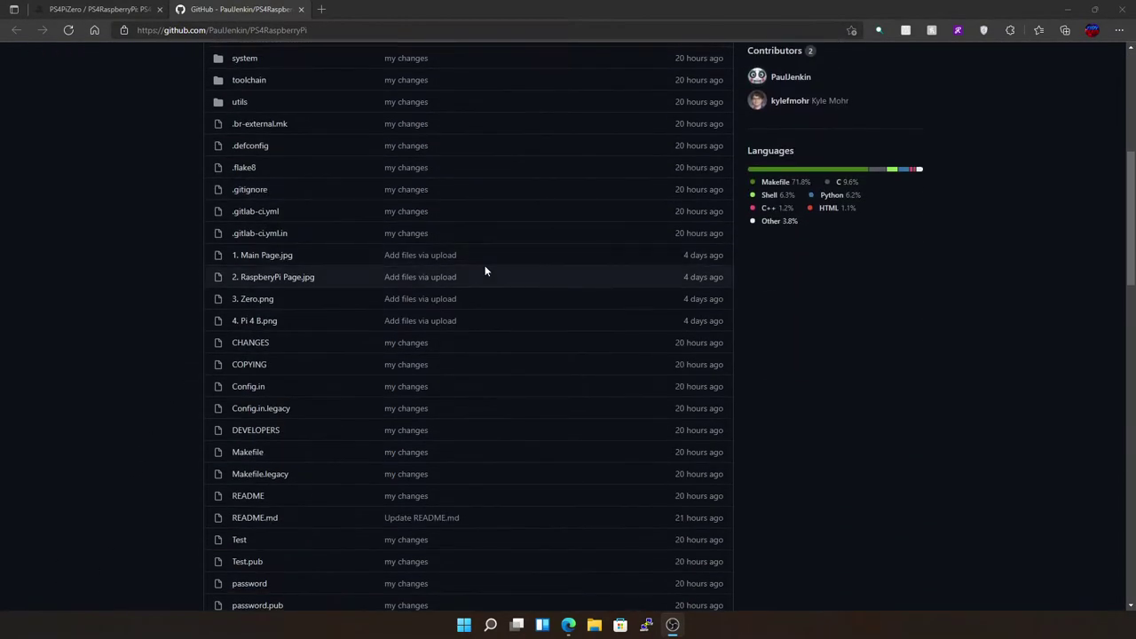
scroll(484, 269, up, 5)
click(349, 25)
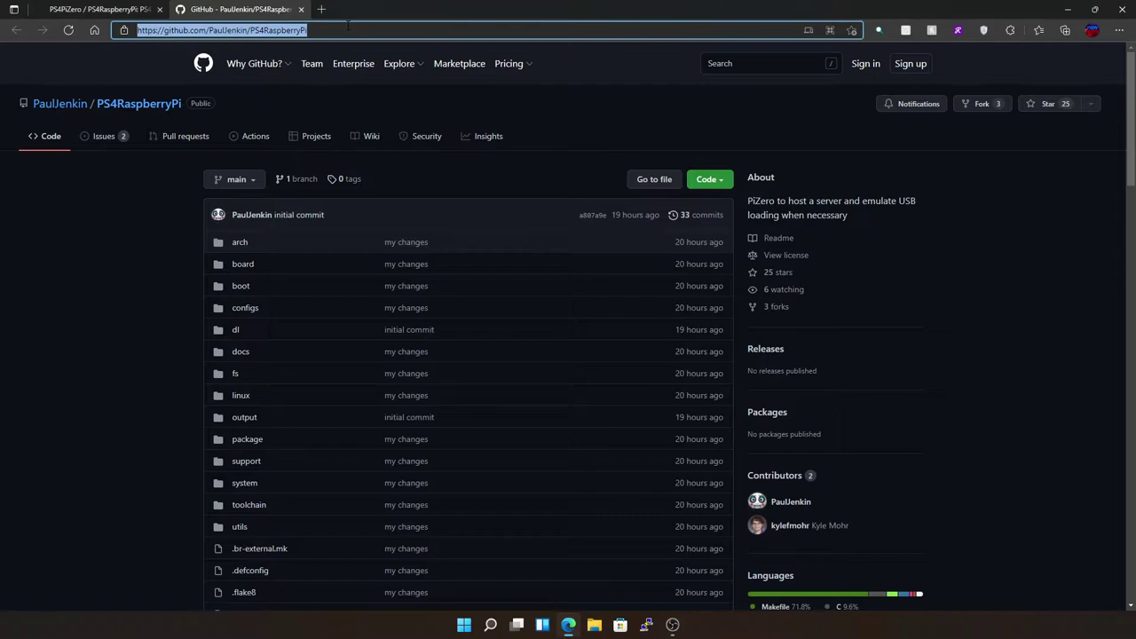
key(ctrl+x)
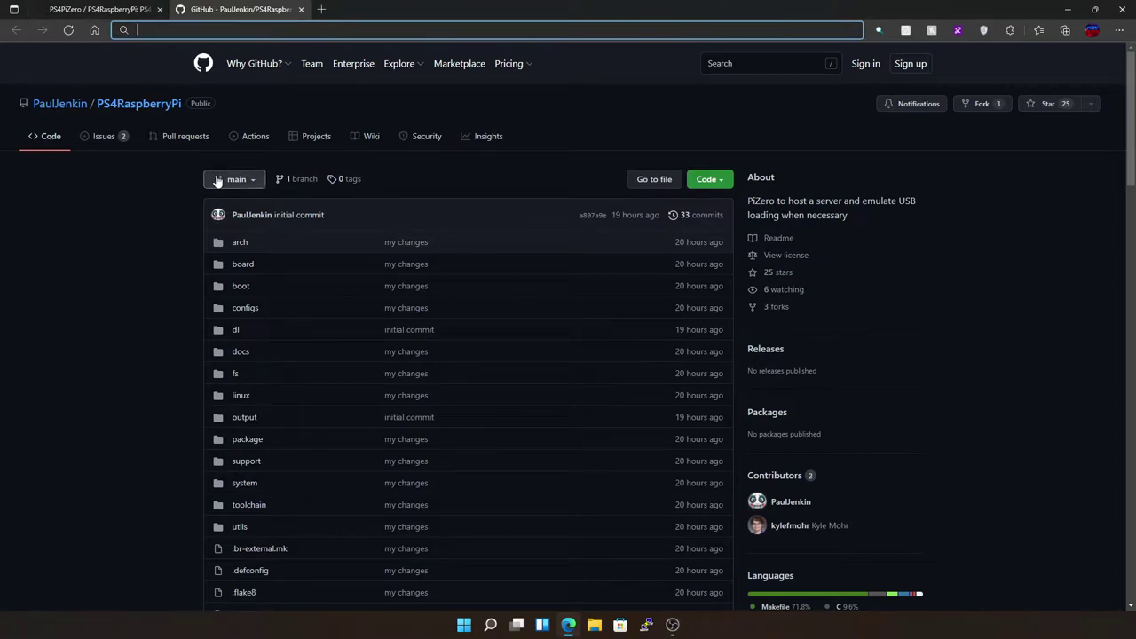
click(185, 240)
Open the README's v7 image link for the Pi Zero W and start downloading PiZW-v7.img
scroll(180, 256, down, 20)
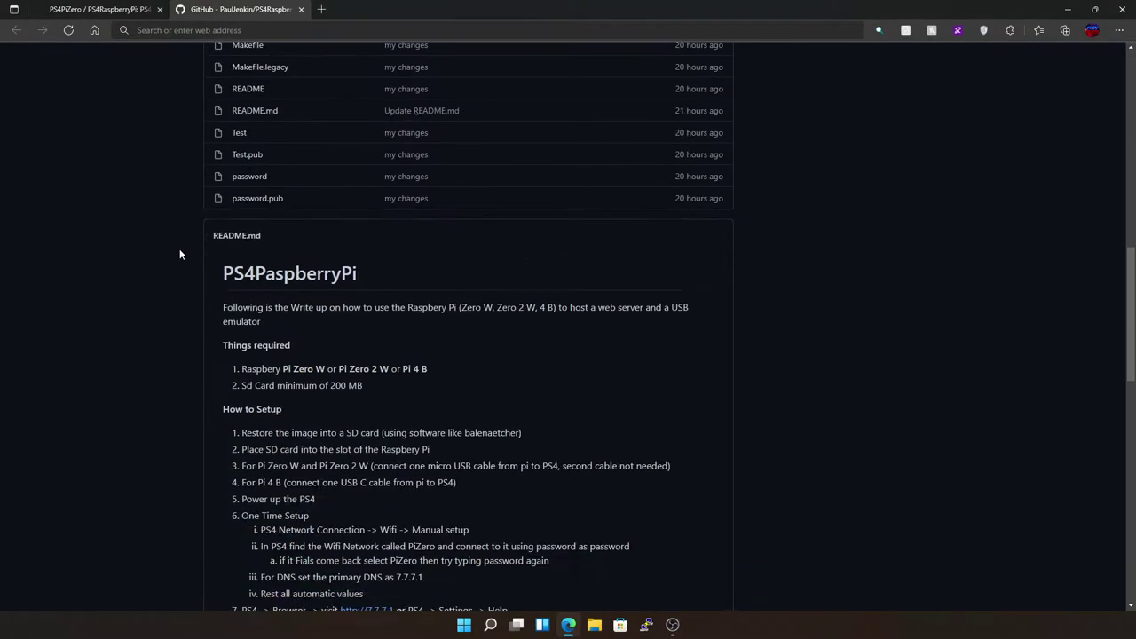
scroll(182, 270, down, 3)
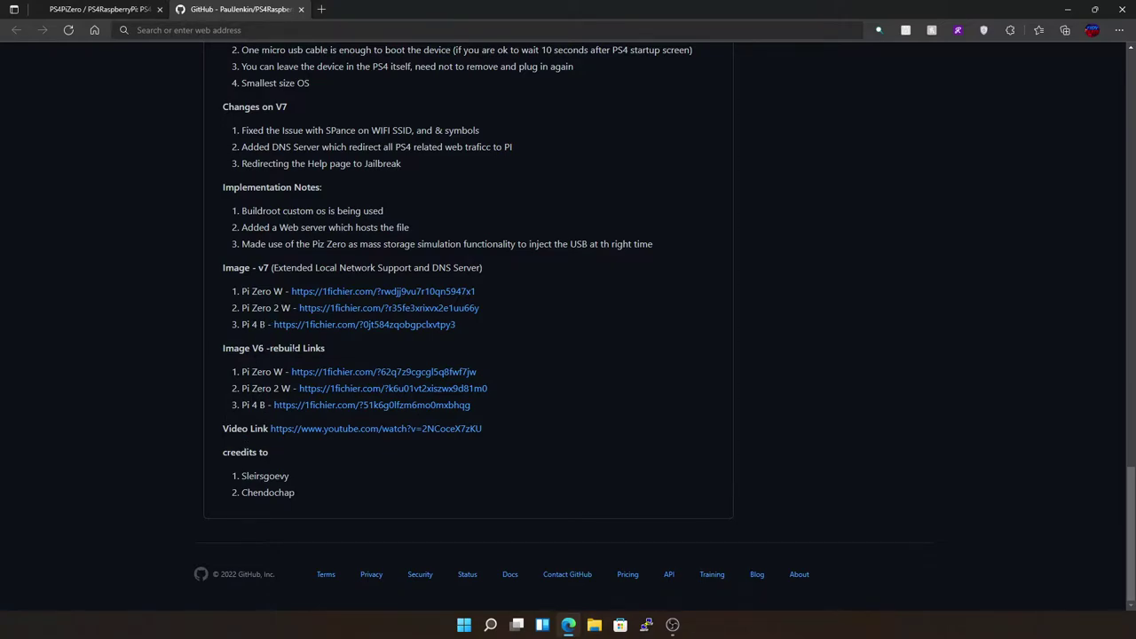
click(401, 293)
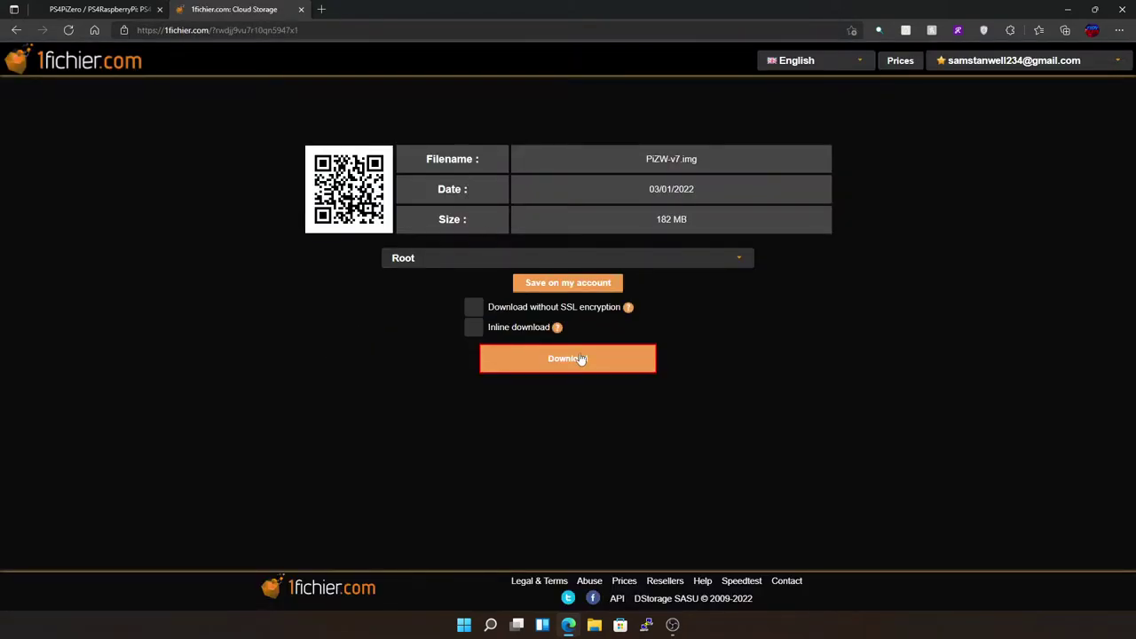
click(581, 358)
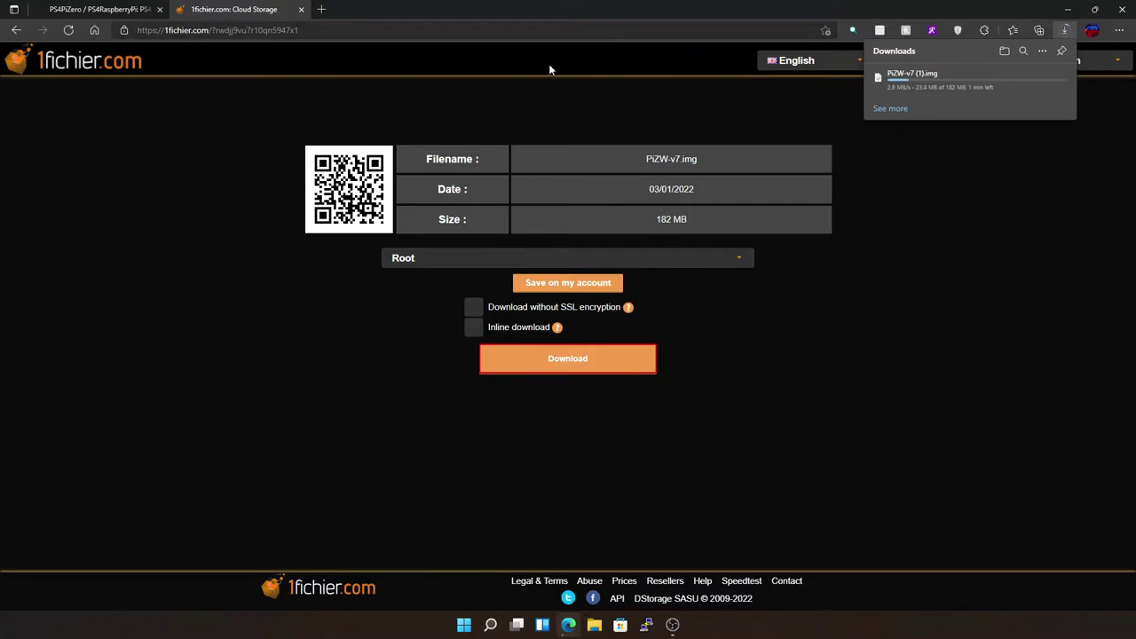
Cancel the running PiZW-v7 (1).img download and close the browser
click(895, 109)
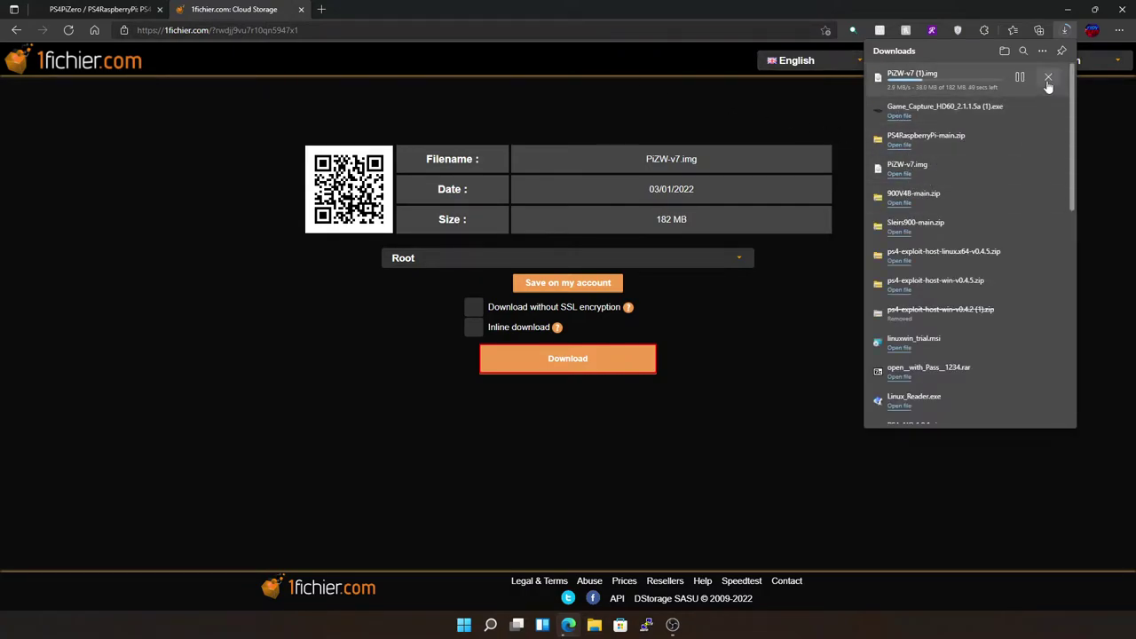
click(1047, 80)
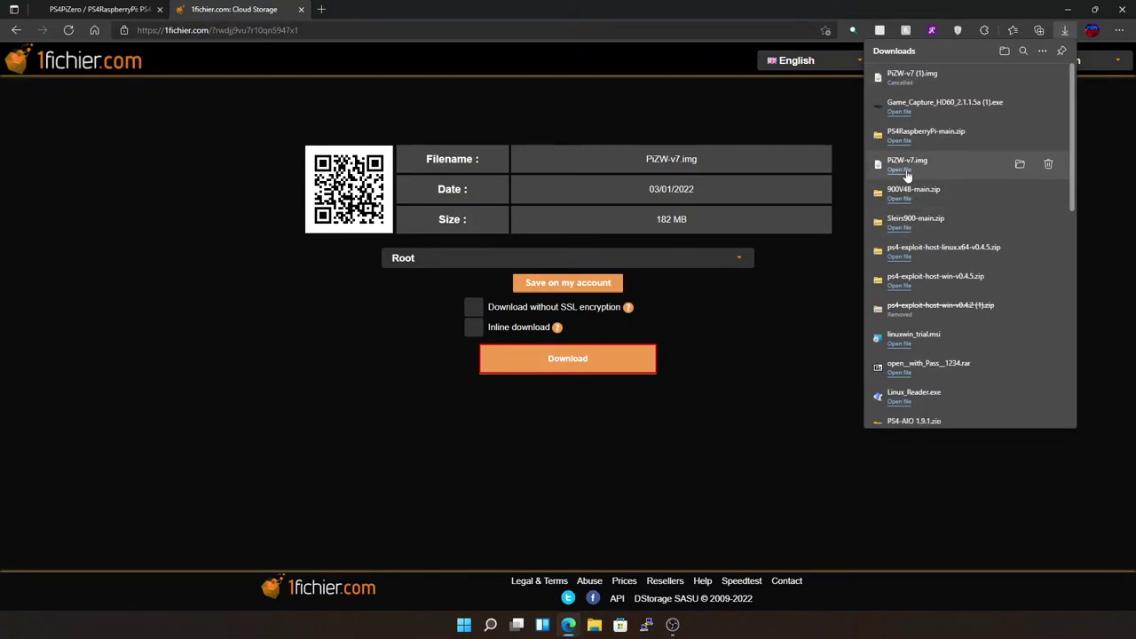
click(301, 9)
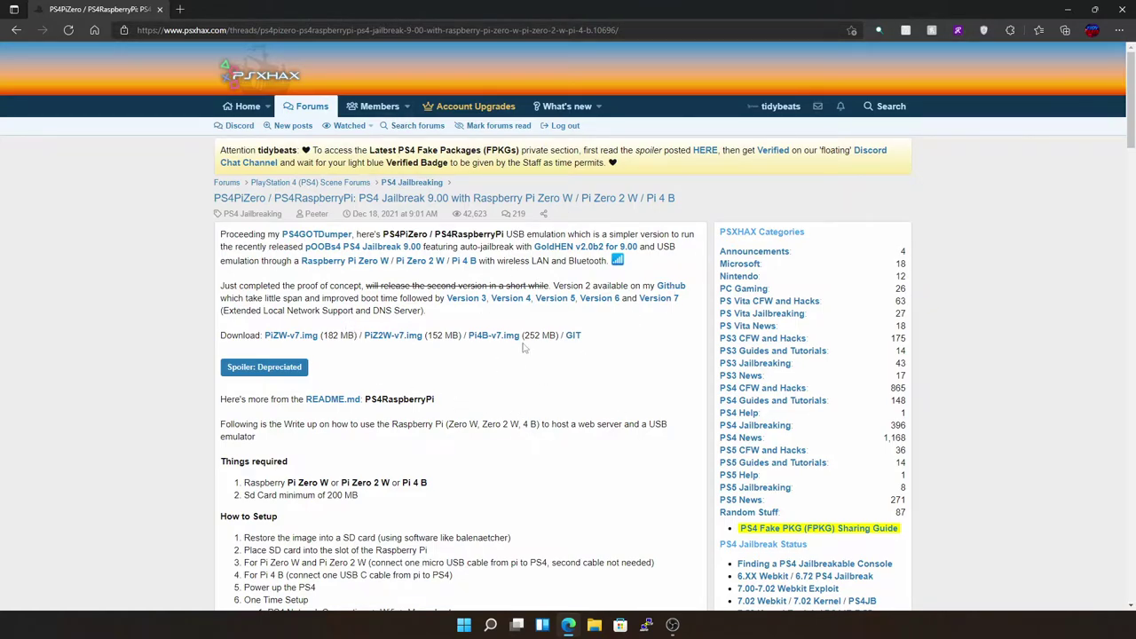
click(1123, 9)
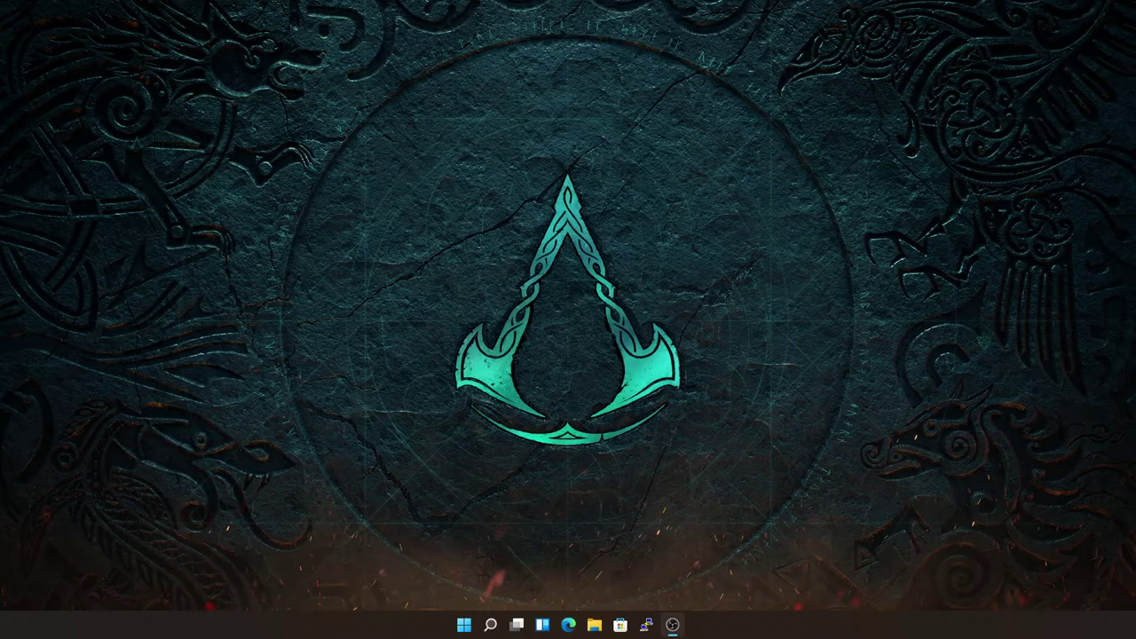
Search the computer for Raspberry Pi Imager and open it
click(474, 626)
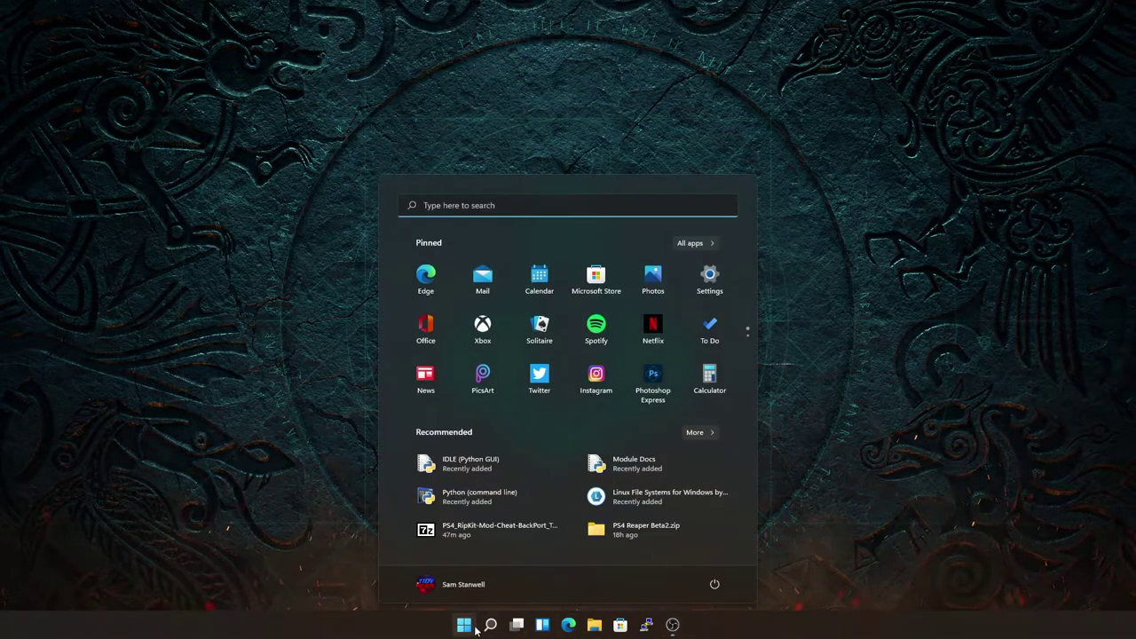
click(352, 477)
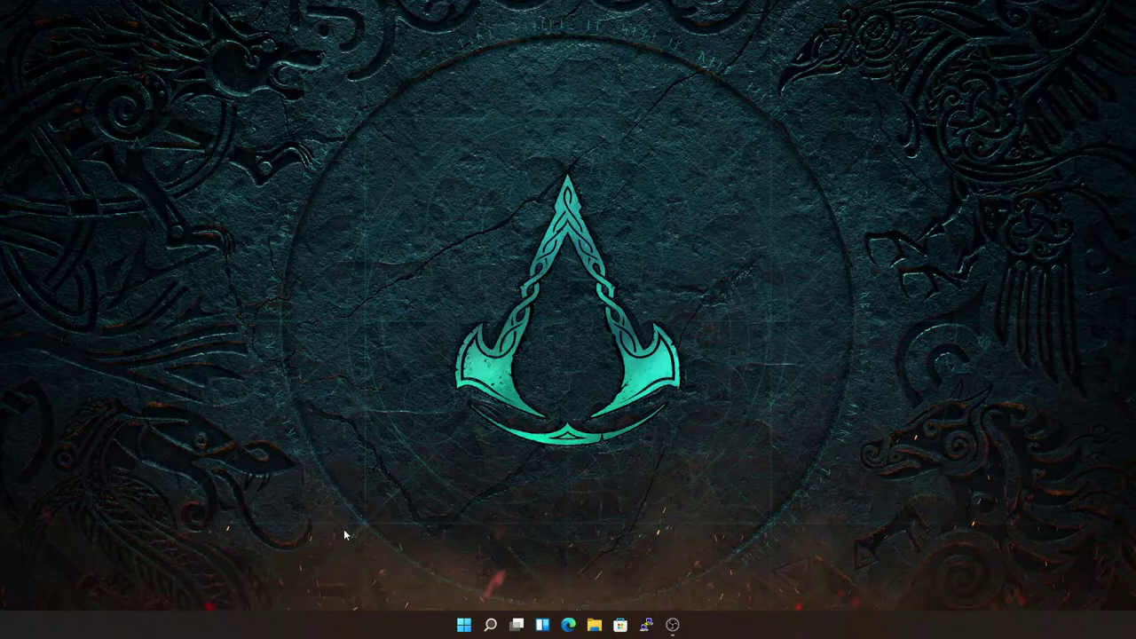
click(463, 625)
text(ras)
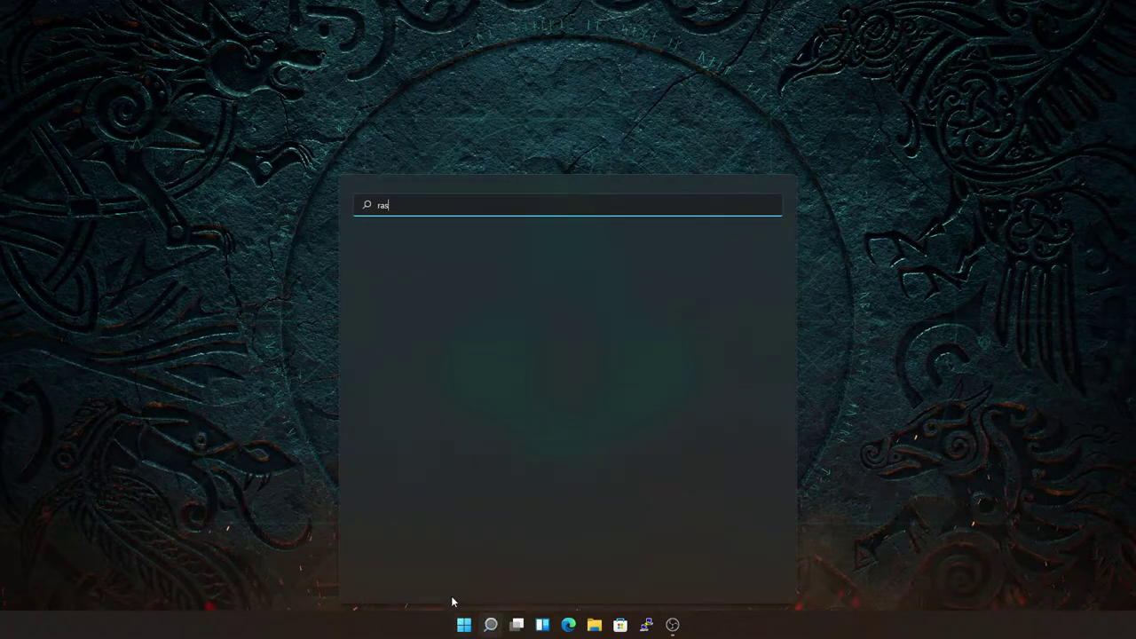
click(475, 312)
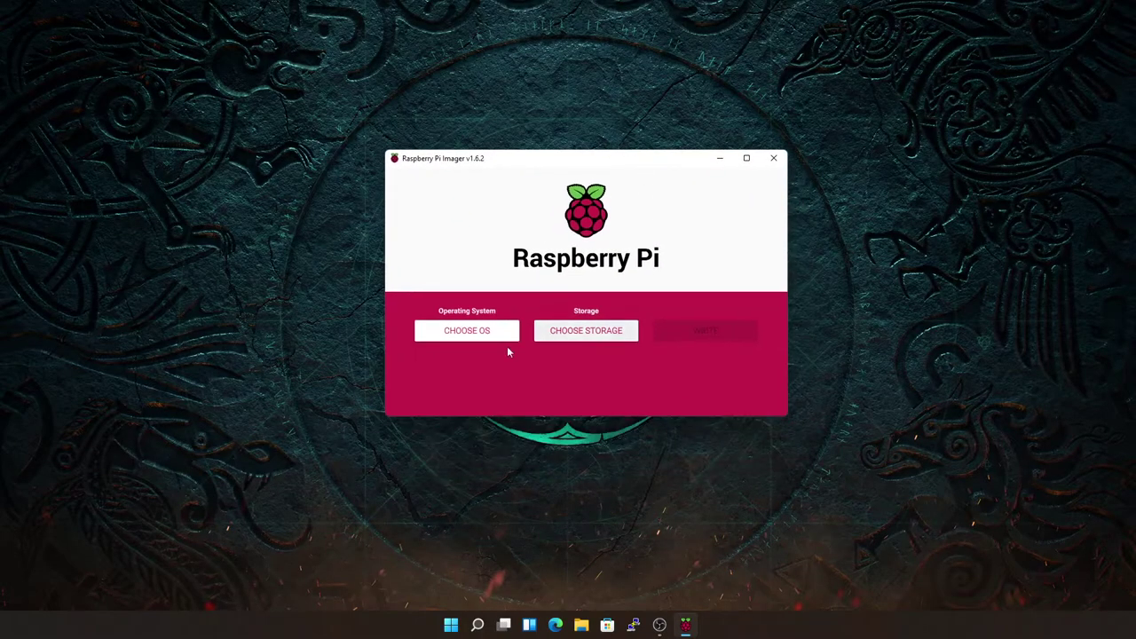
Choose a custom operating system image and load PiZW-v7.img from the Downloads folder
click(460, 333)
scroll(501, 311, down, 5)
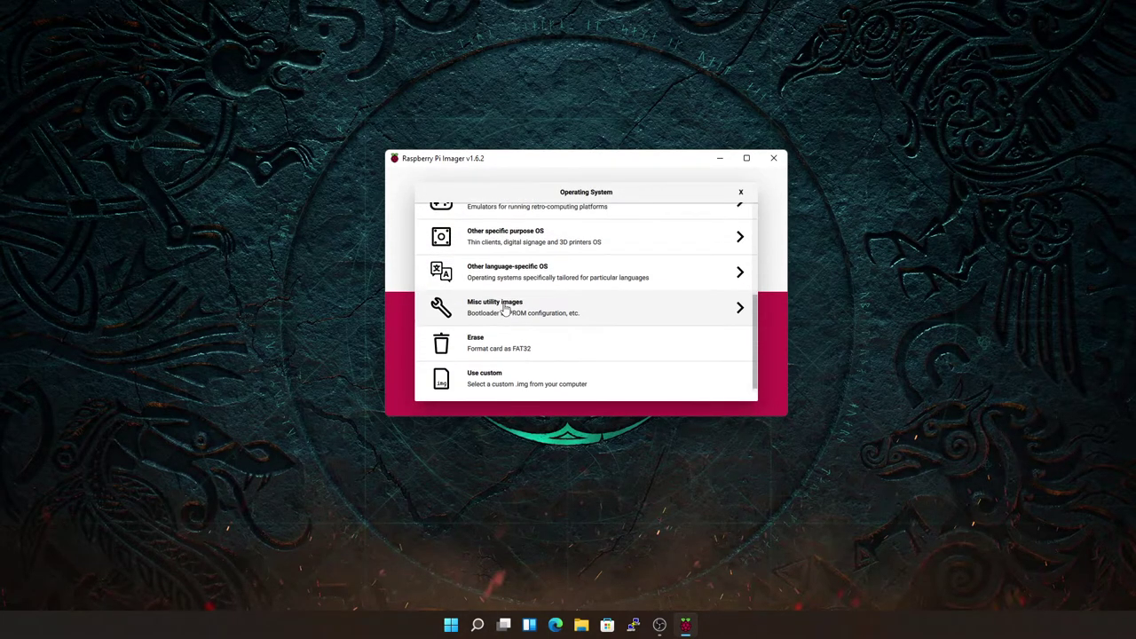
click(524, 381)
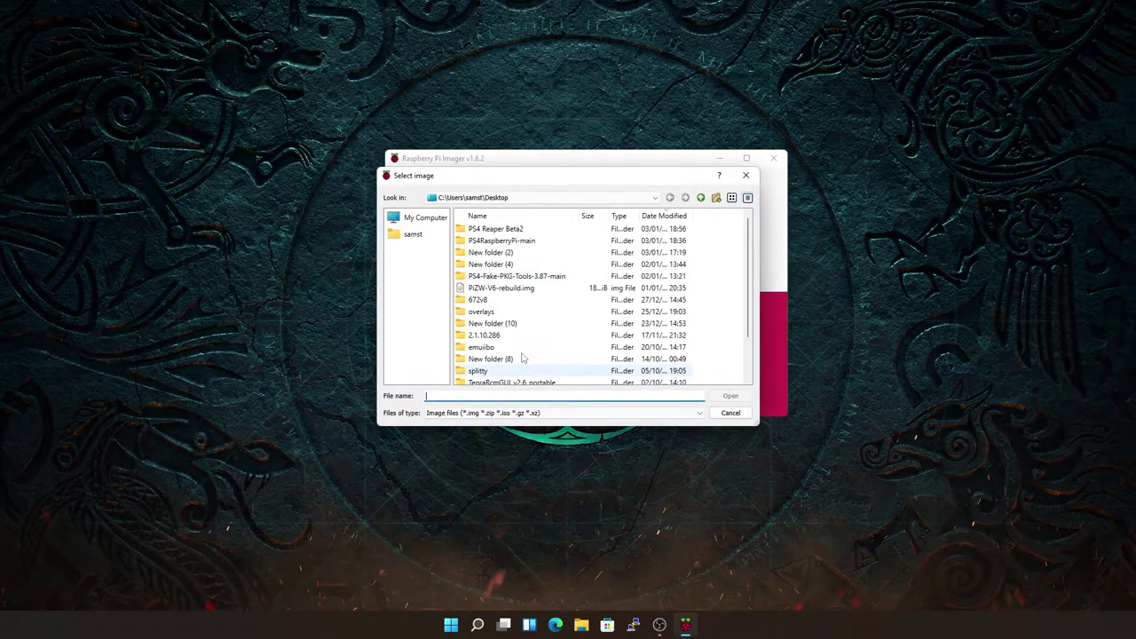
scroll(527, 324, down, 2)
scroll(527, 325, up, 2)
scroll(523, 292, down, 2)
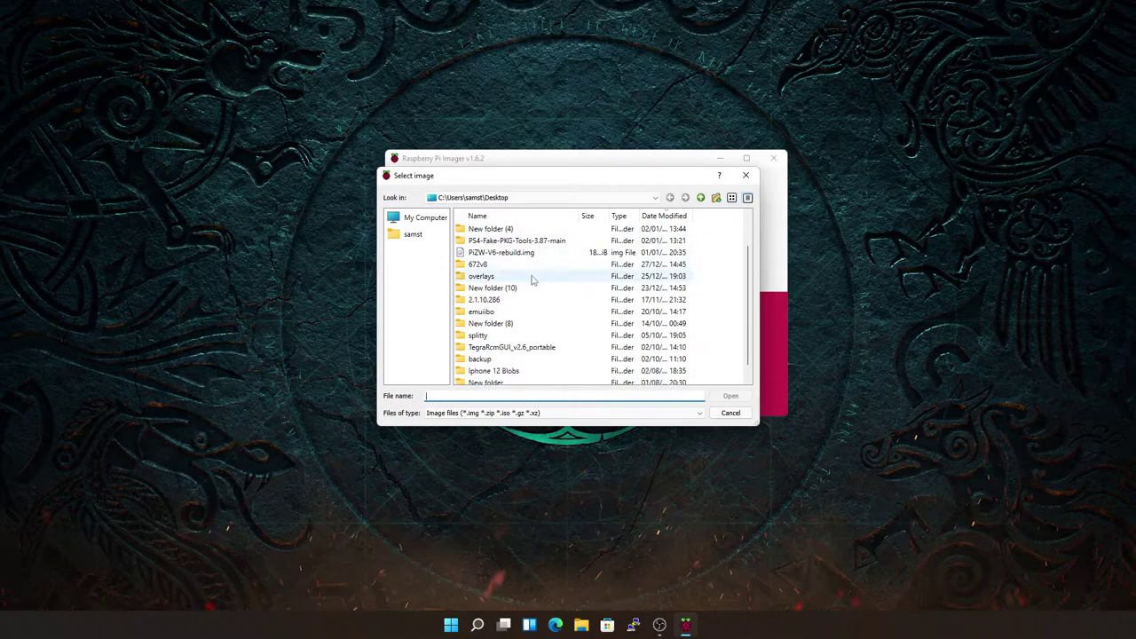
click(417, 220)
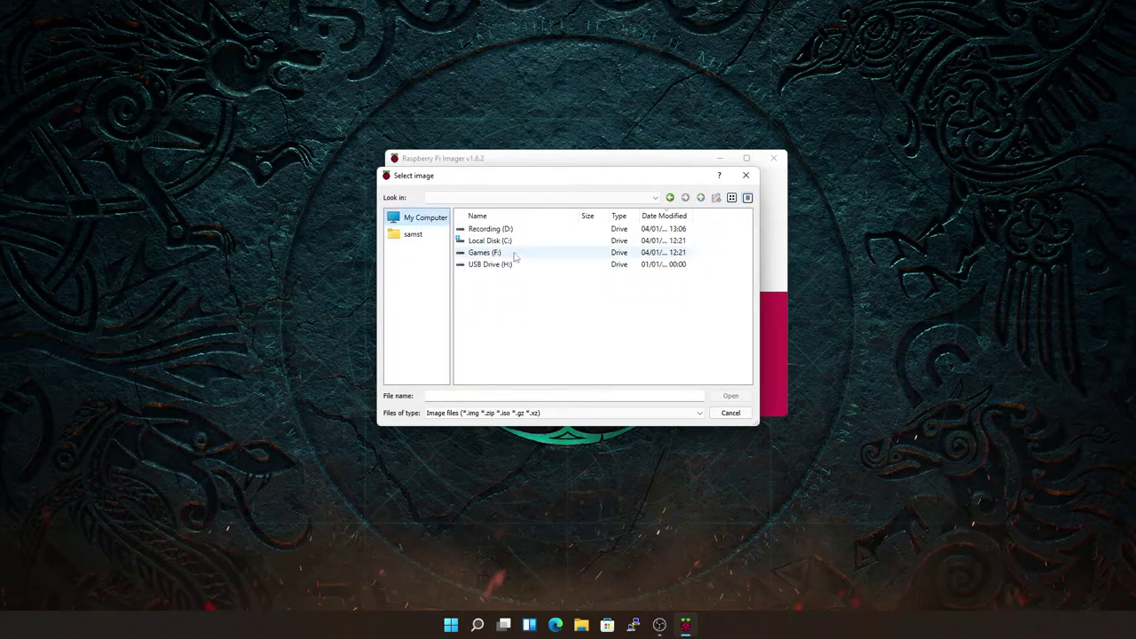
click(655, 197)
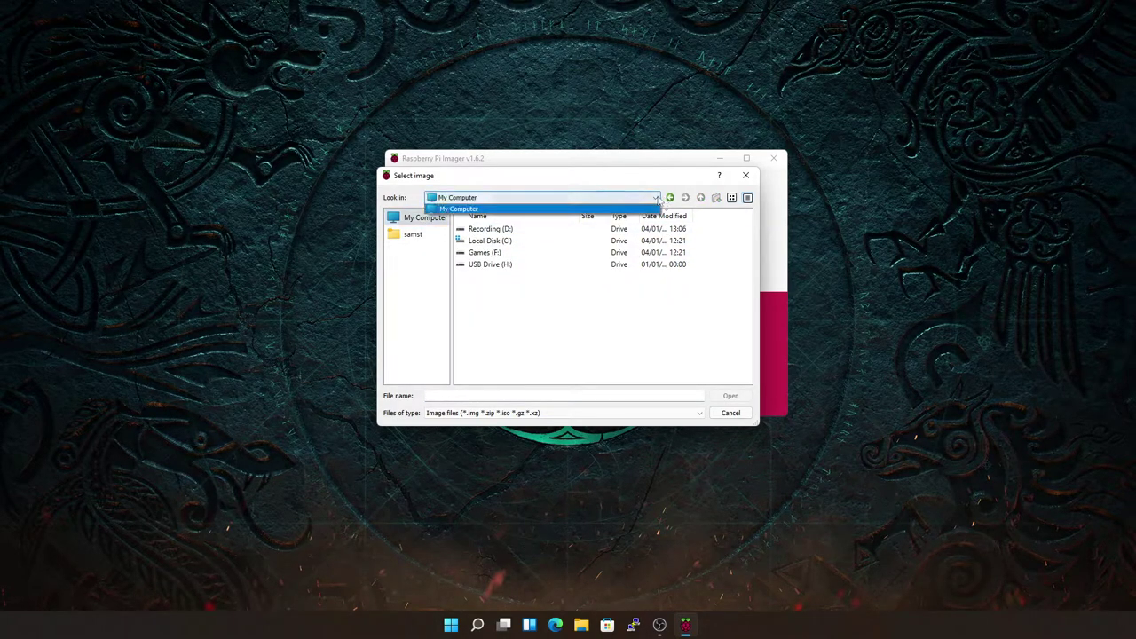
click(412, 234)
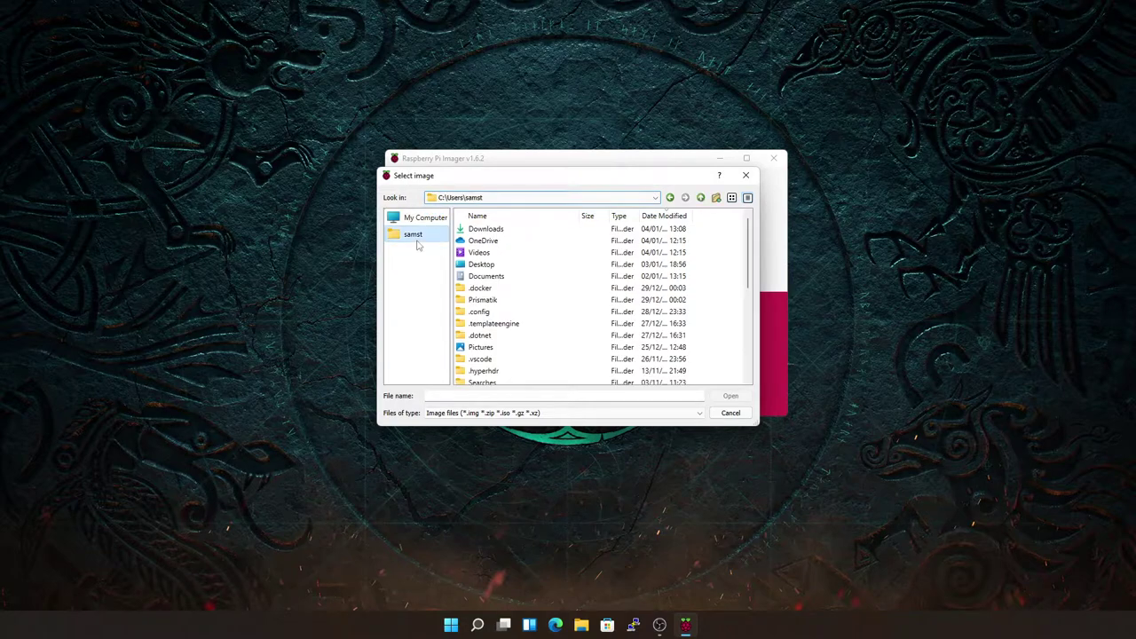
double_click(506, 229)
double_click(490, 240)
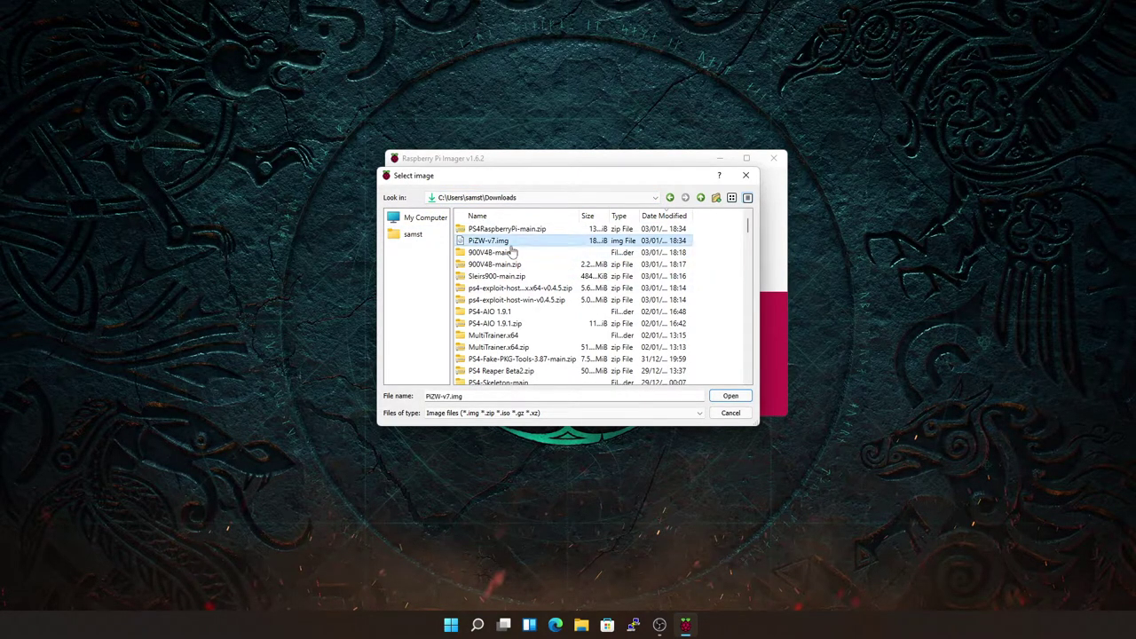
Write the image to the Generic MassStorageClass USB Device and close Raspberry Pi Imager
click(603, 330)
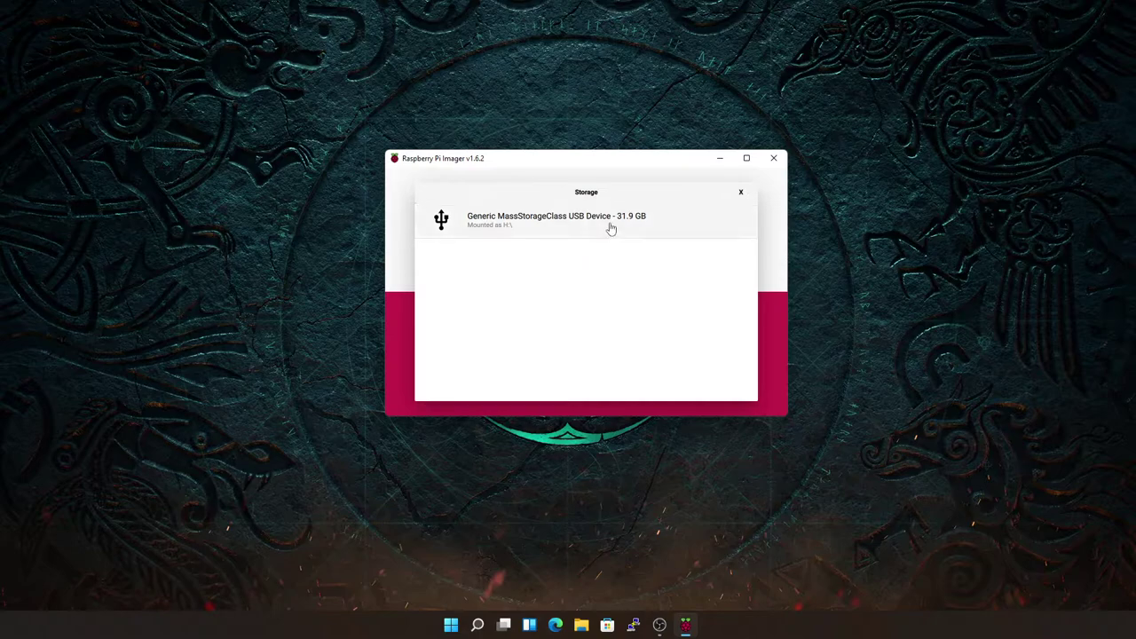
click(609, 226)
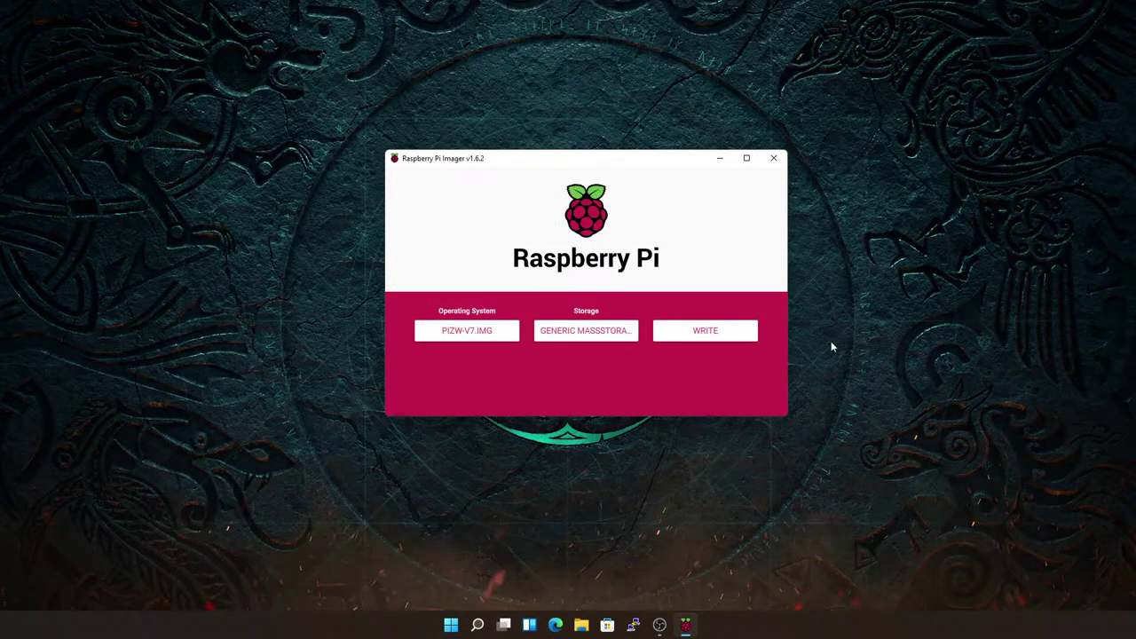
click(710, 331)
click(603, 332)
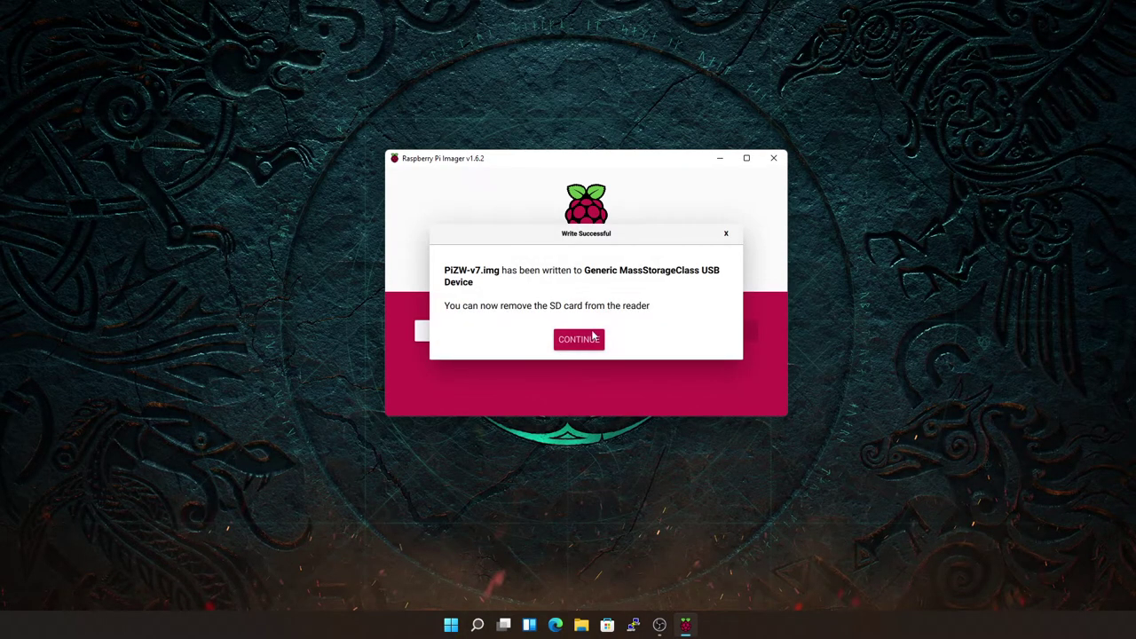
click(595, 341)
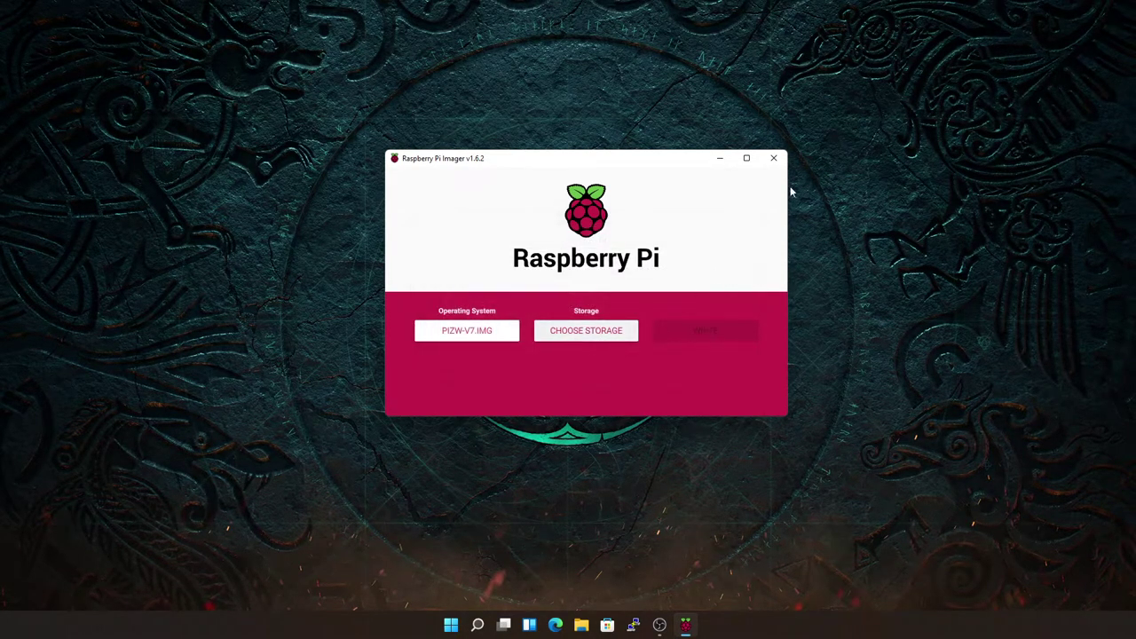
click(774, 158)
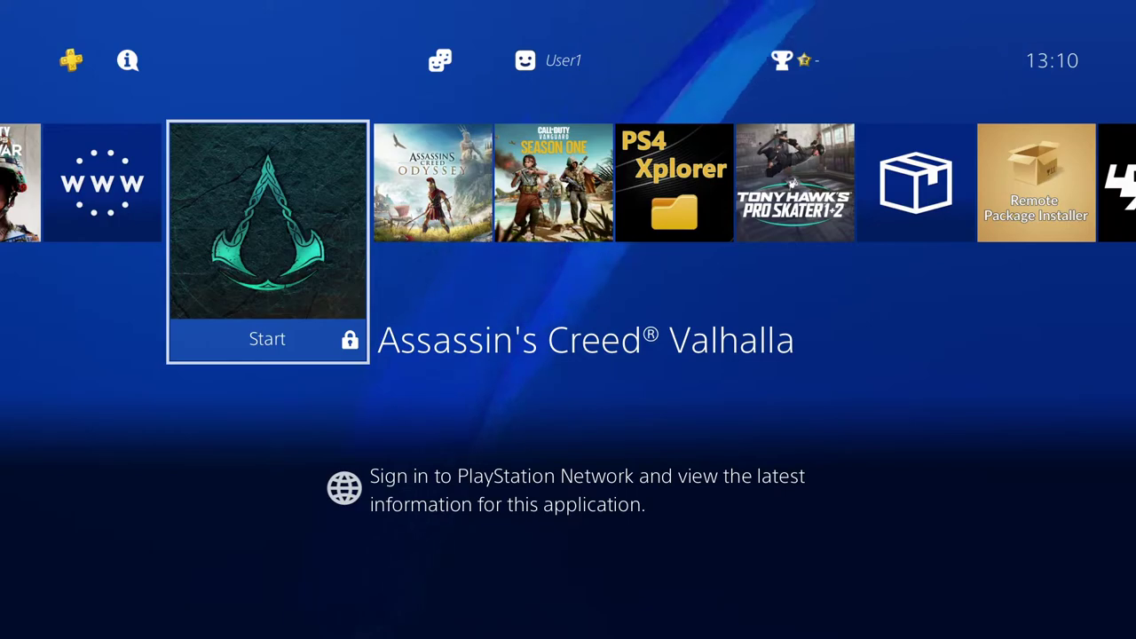
Switch to the PS4 home screen and open the console's Settings
key(Up)
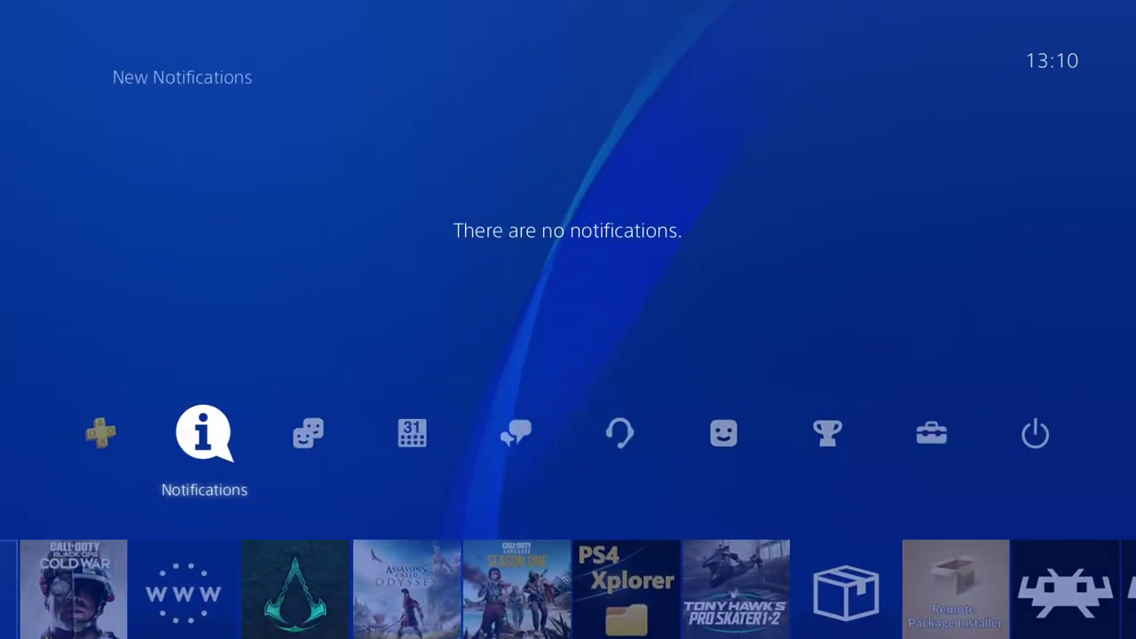
key(Right)
key(Right)
key(Right)
key(Right)
key(Right)
key(Right)
key(Right)
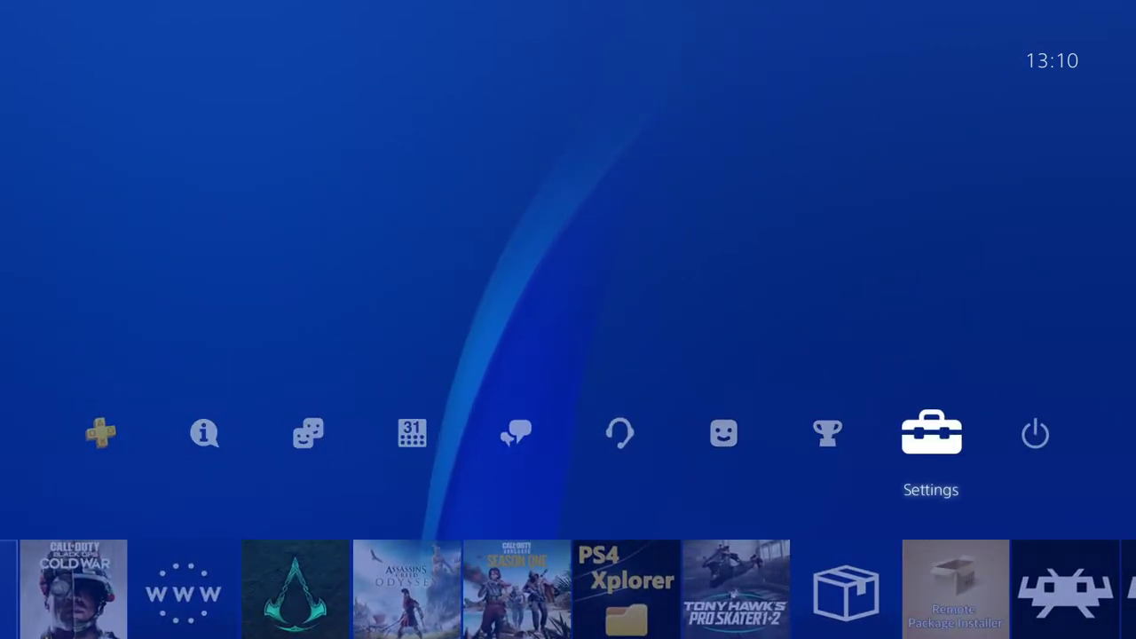
key(Return)
Find the Network entry in the Settings list and open it
key(Up)
key(Up)
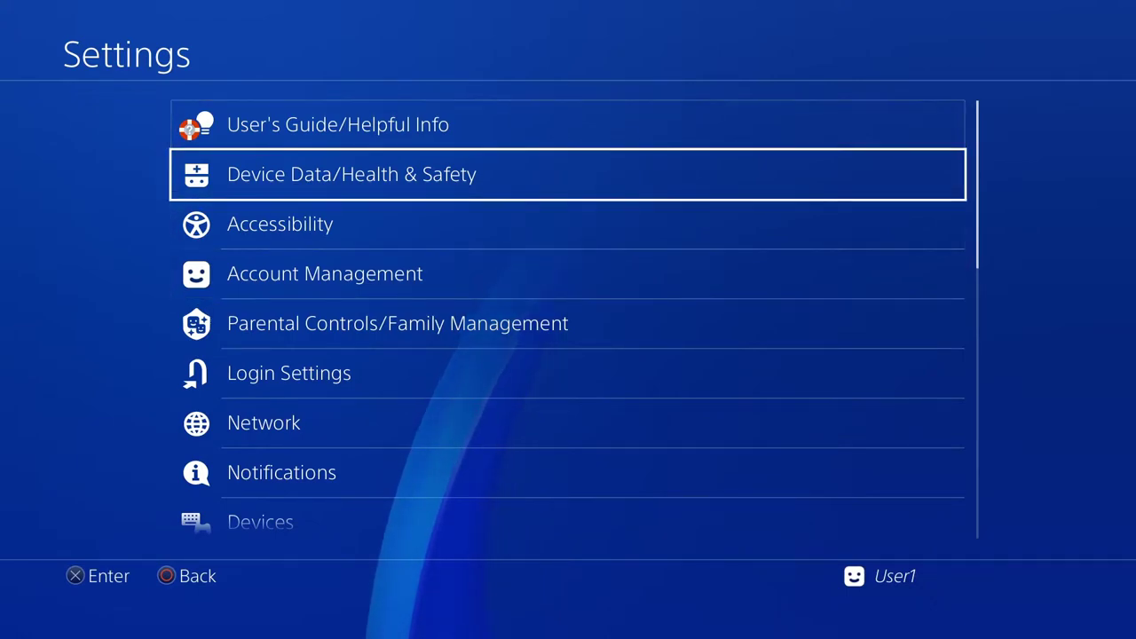
key(Down)
key(Down)
key(Down)
key(Down)
key(Down)
key(Down)
key(Down)
key(Down)
key(Down)
key(Down)
key(Down)
key(Down)
key(Down)
key(Down)
key(Down)
key(Down)
key(Down)
key(Down)
key(Down)
key(Down)
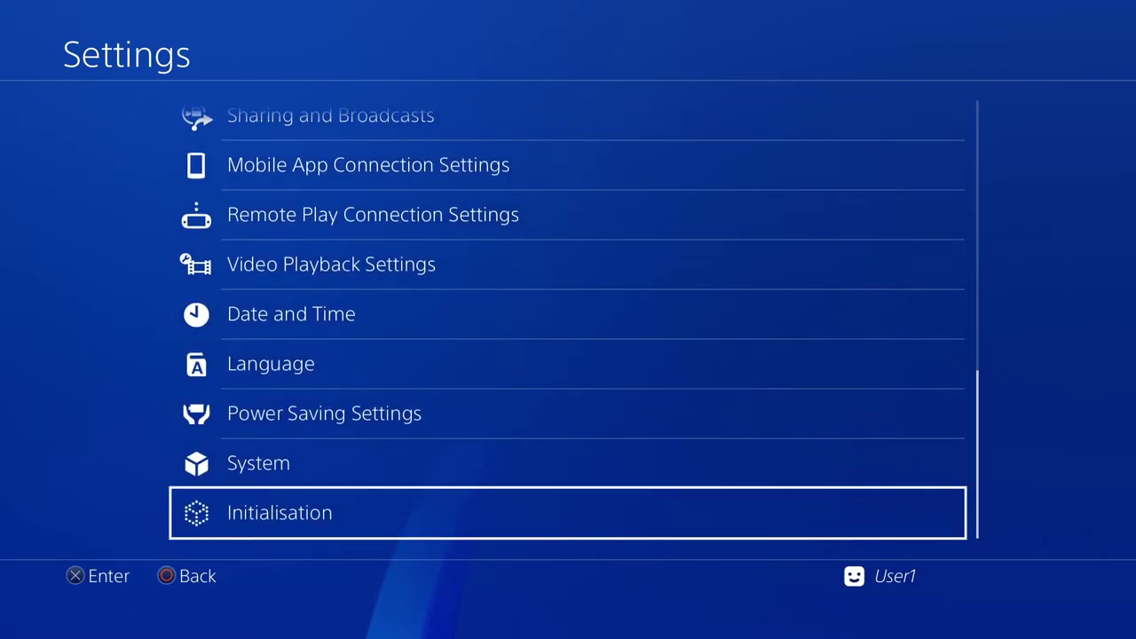
key(Up)
key(Up)
key(Up)
key(Up)
key(Up)
key(Up)
key(Up)
key(Up)
key(Up)
key(Up)
key(Up)
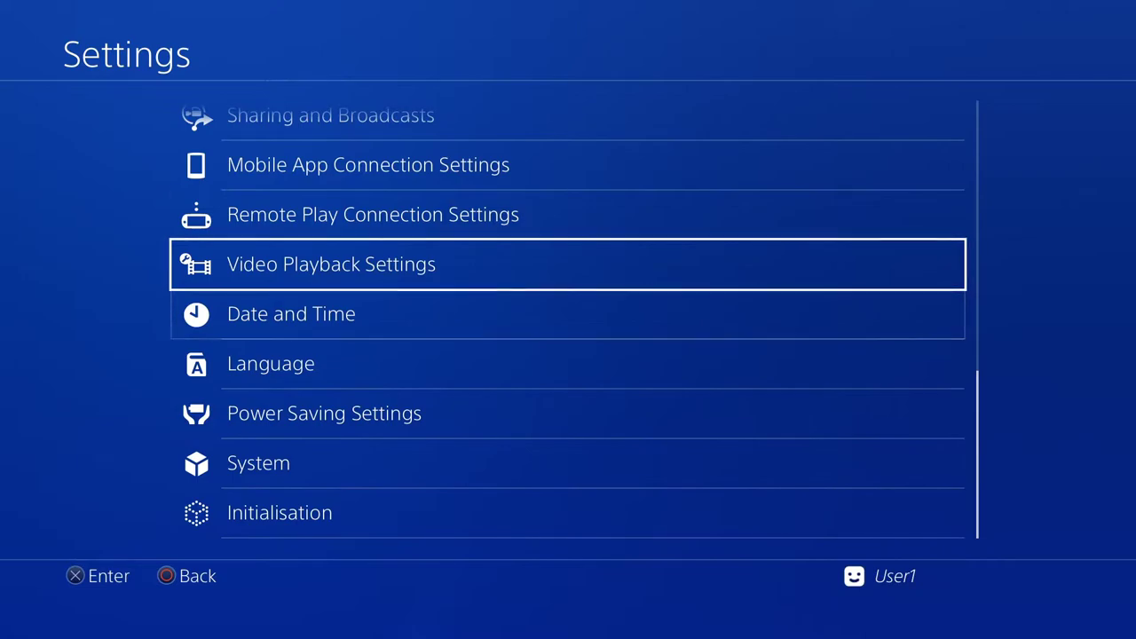
key(Up)
key(Up)
key(Up)
key(Up)
key(Up)
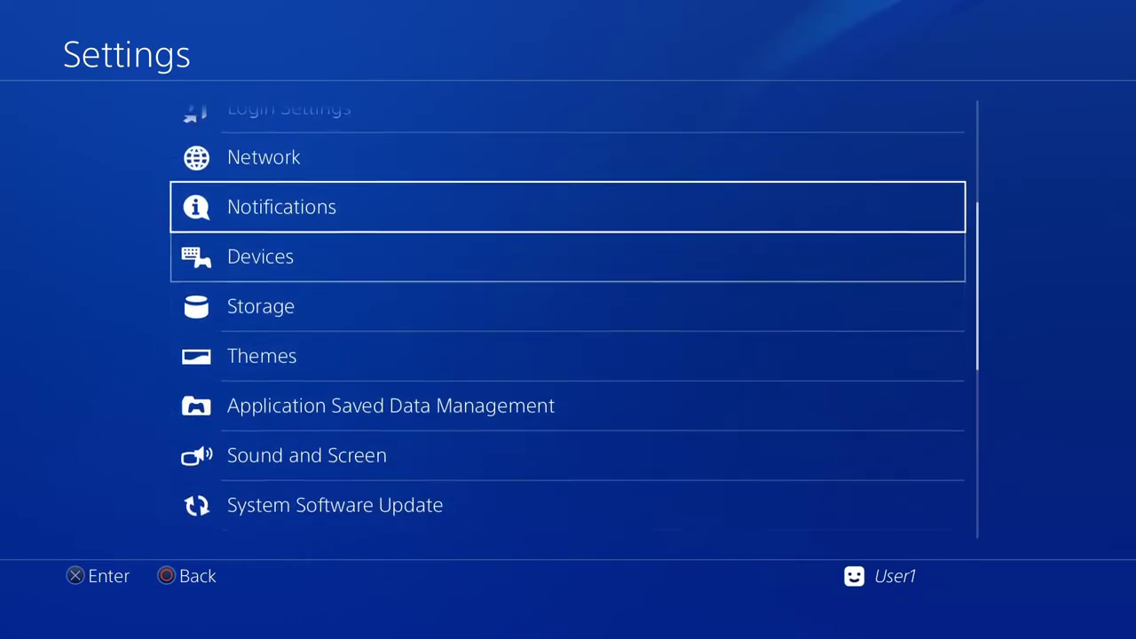
key(Return)
Open the Network settings and start a Custom internet connection setup over Wi-Fi
key(Down)
key(Return)
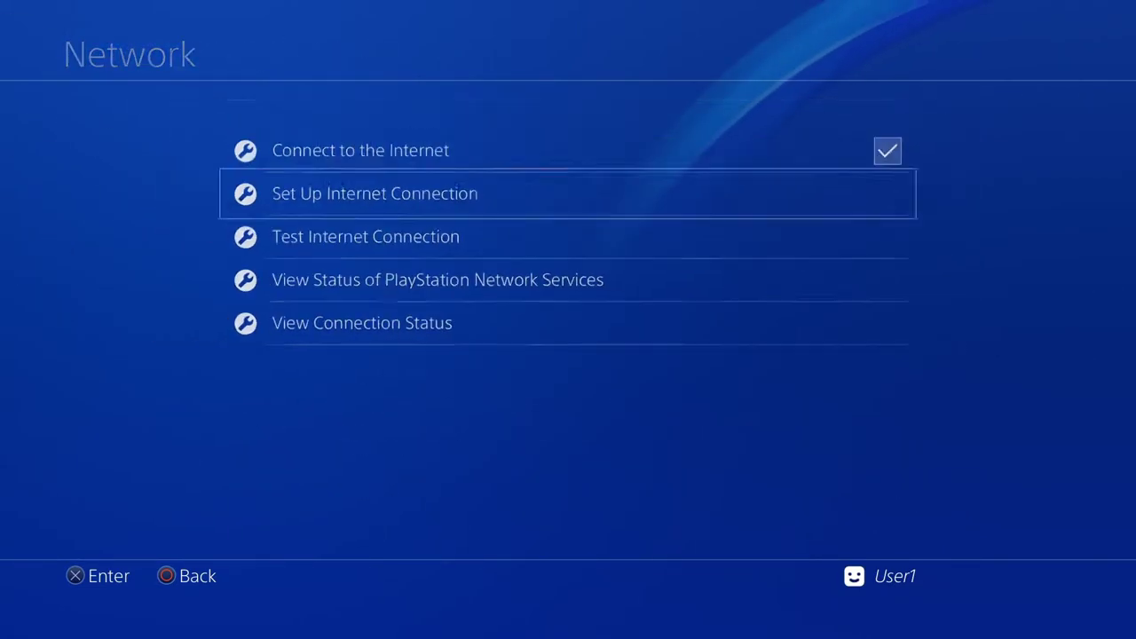
key(Escape)
key(Return)
key(Down)
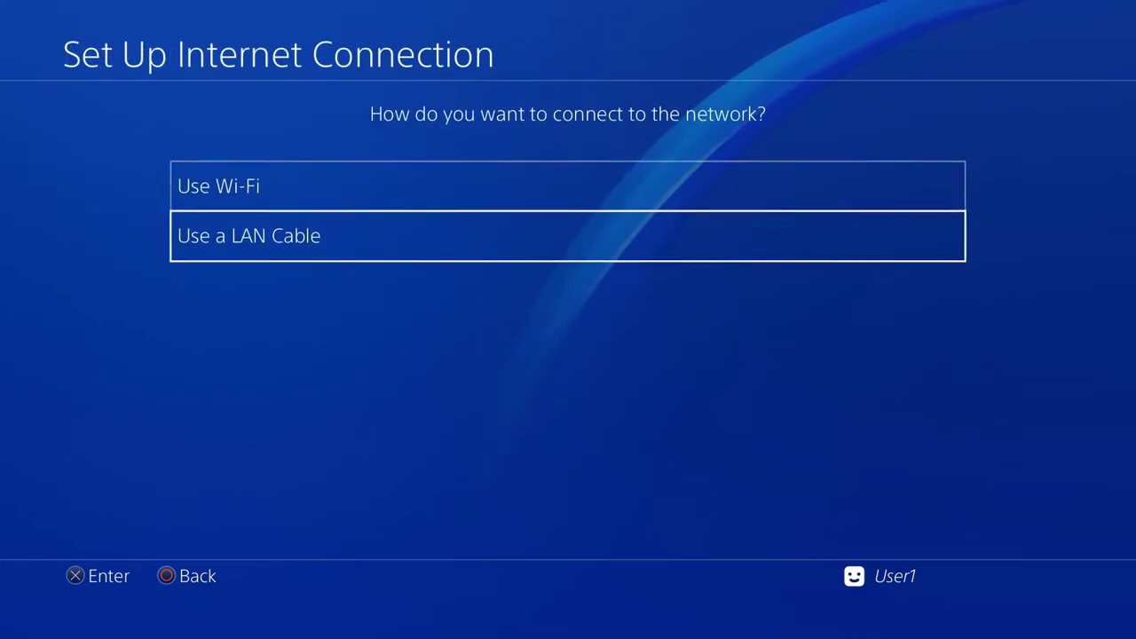
key(Return)
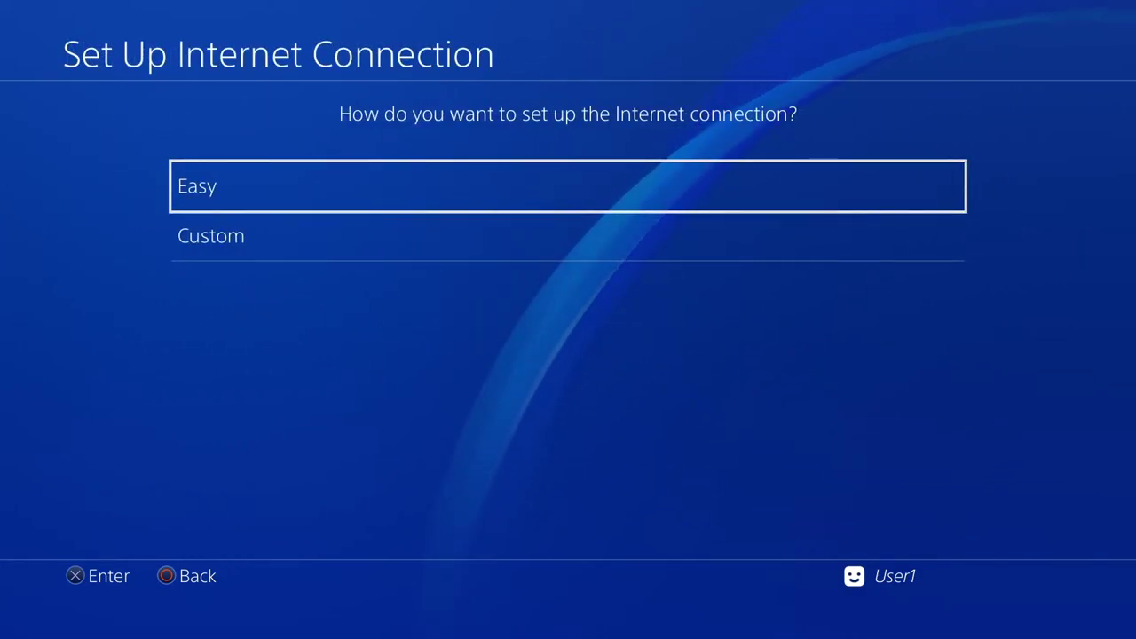
key(Down)
key(Return)
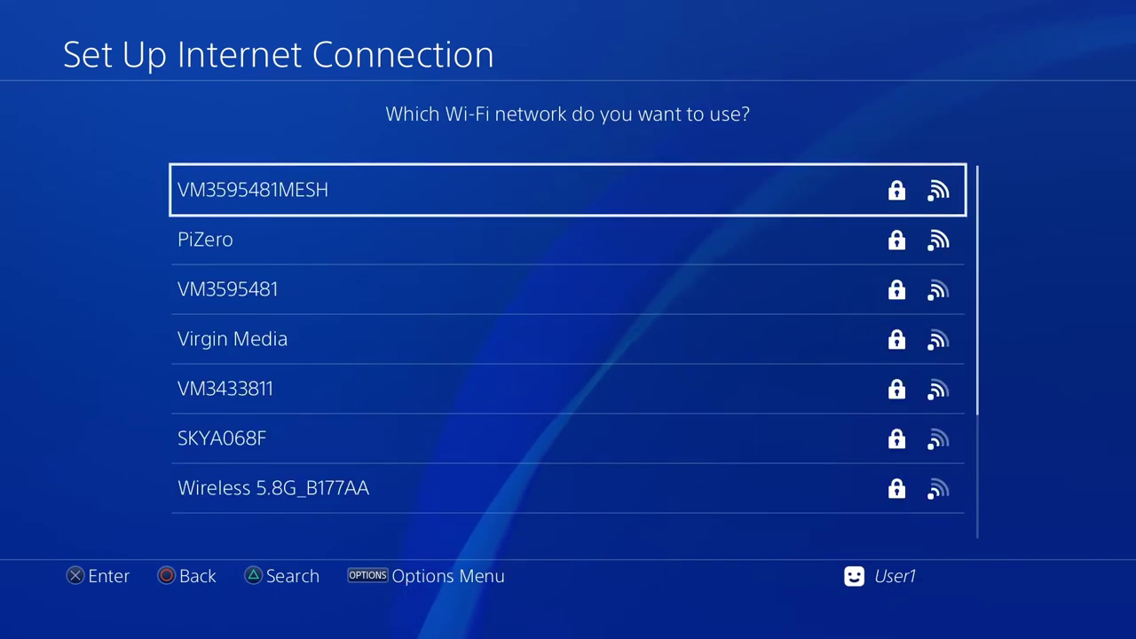
Try to join the PiZero Wi-Fi network by resubmitting its Wi-Fi password, and return to the network list
key(Down)
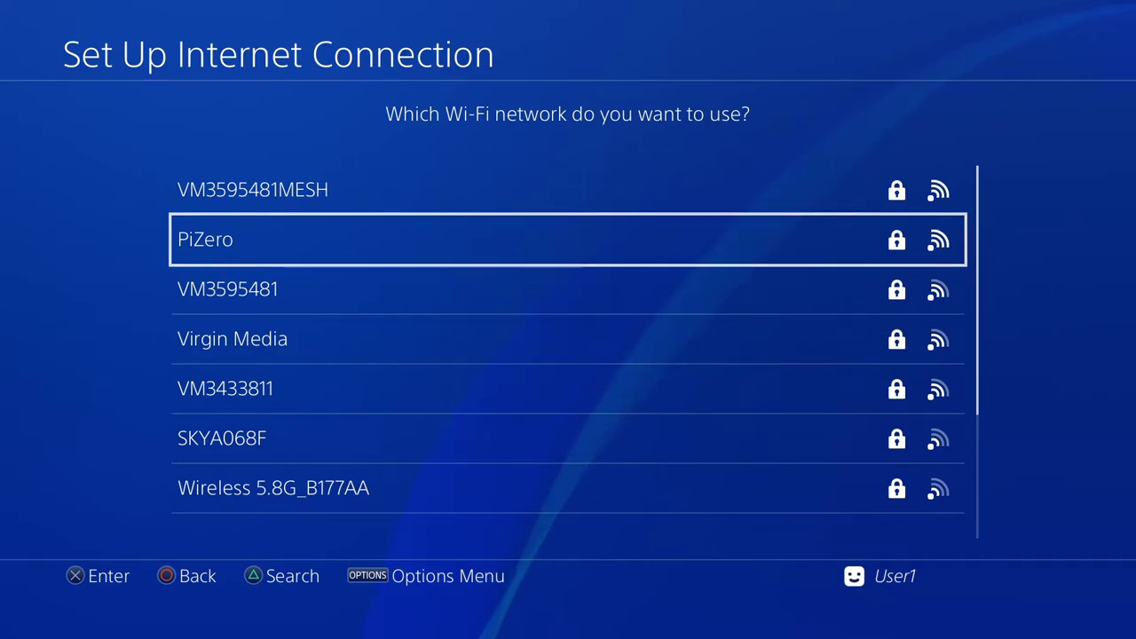
key(Return)
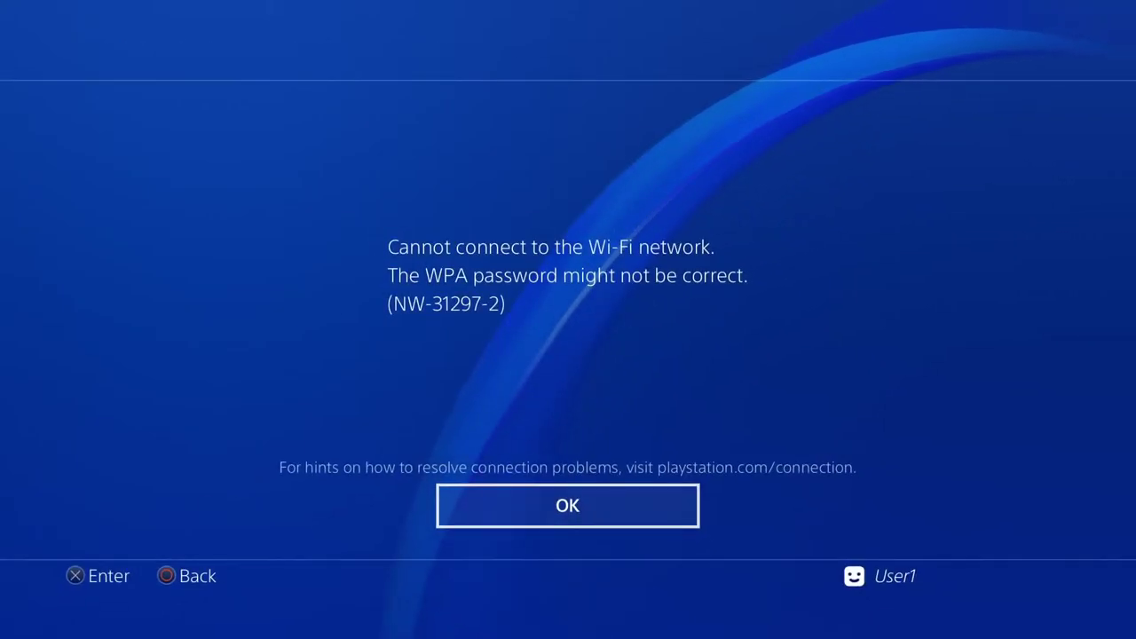
key(Return)
key(Up)
key(Return)
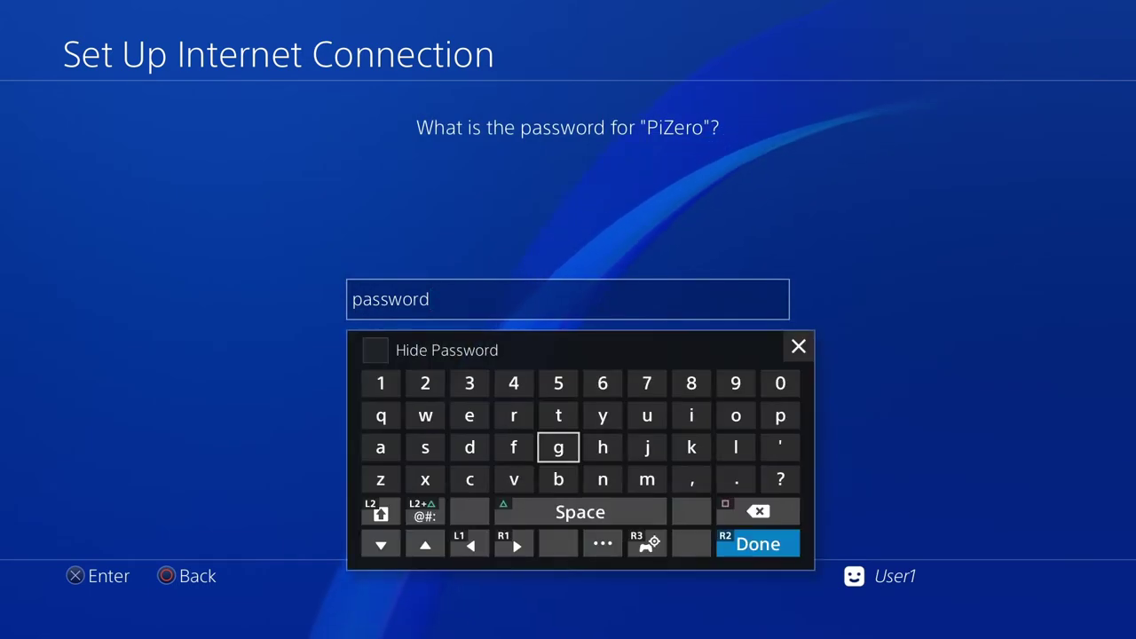
key(Escape)
key(Return)
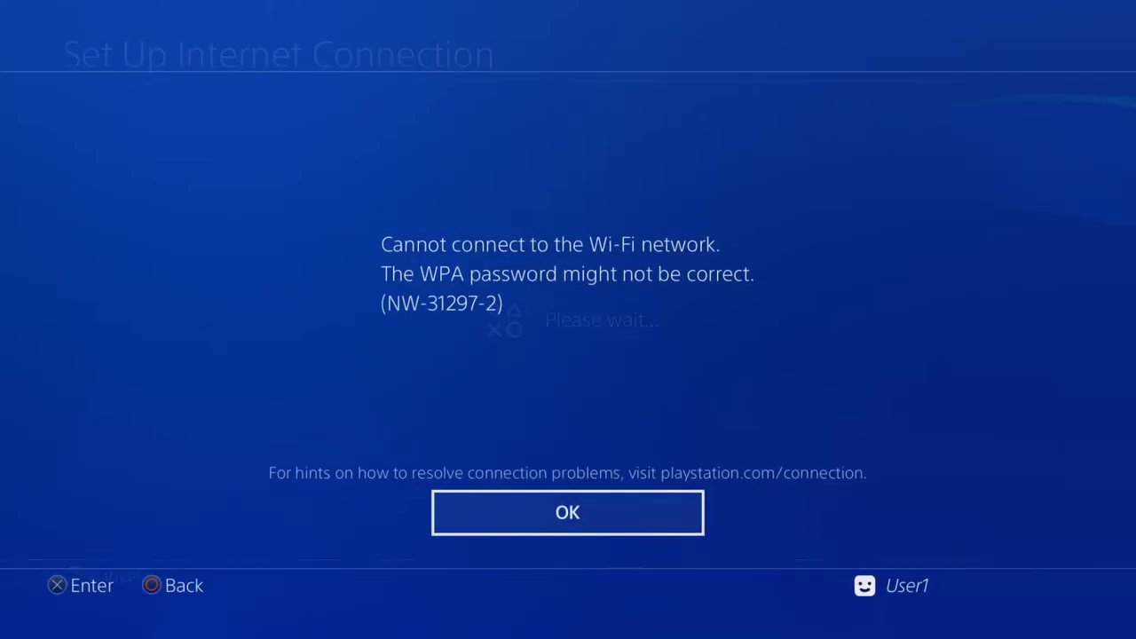
key(Return)
key(Escape)
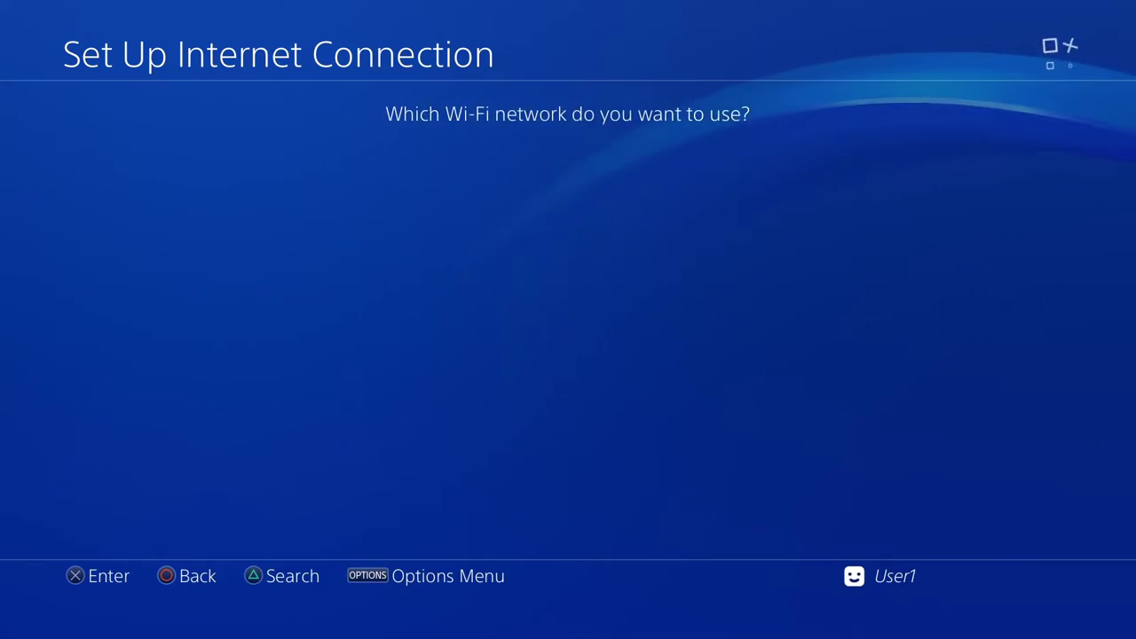
Select the PiZero Wi-Fi network, enter its Wi-Fi password and submit it
key(Down)
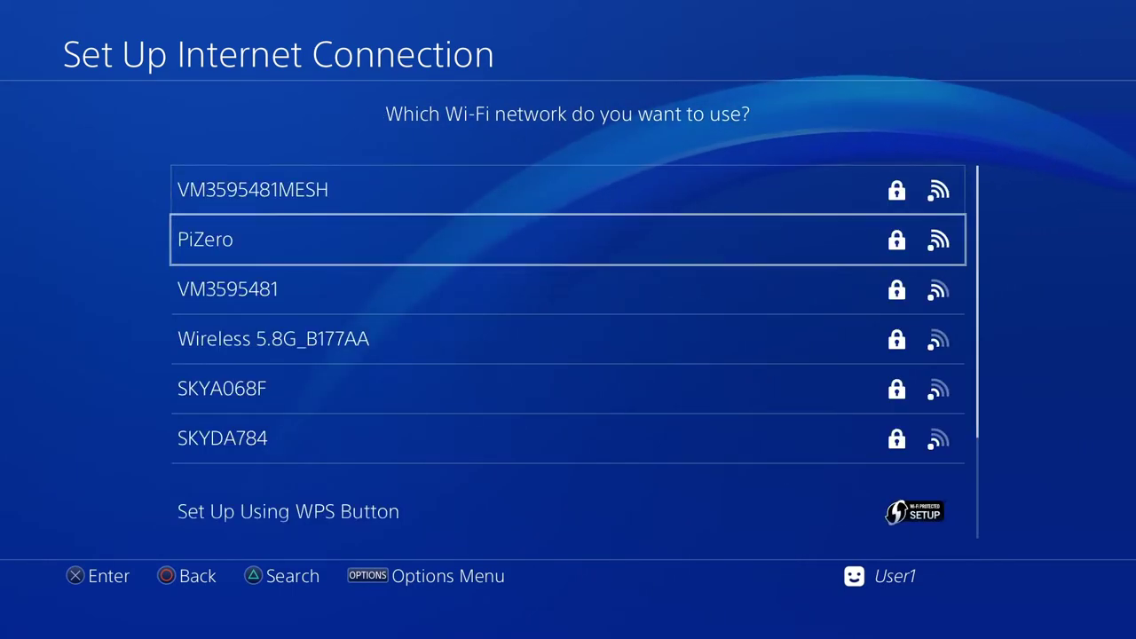
key(Return)
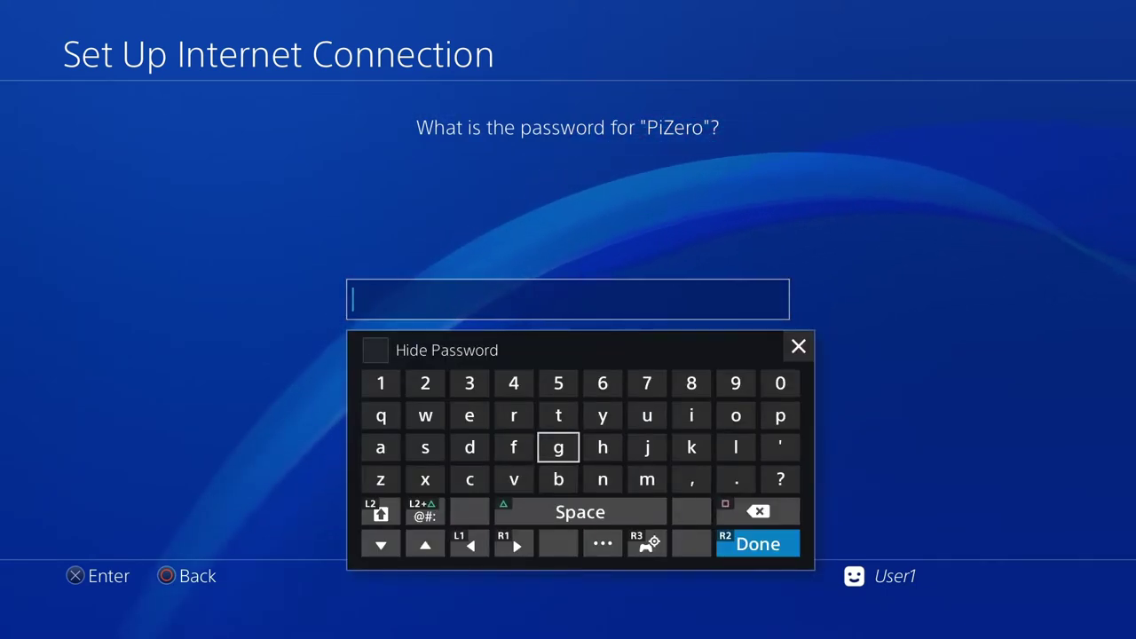
key(Right)
key(Right)
key(Right)
key(Right)
key(Up)
key(Right)
text(passw)
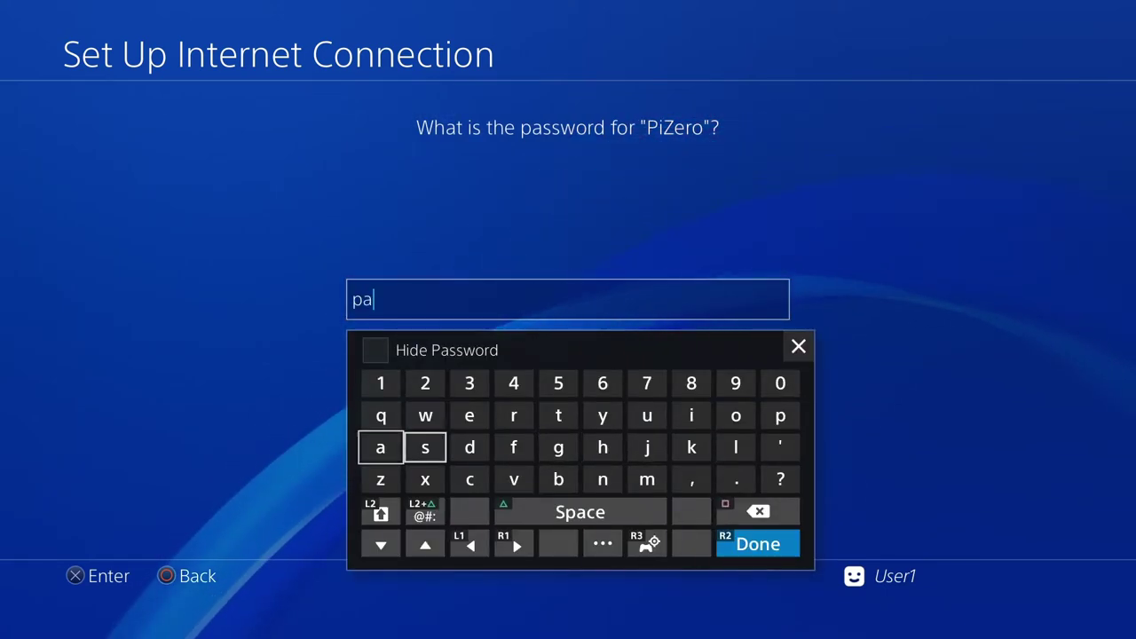
key(Right)
key(Right)
key(Right)
key(Right)
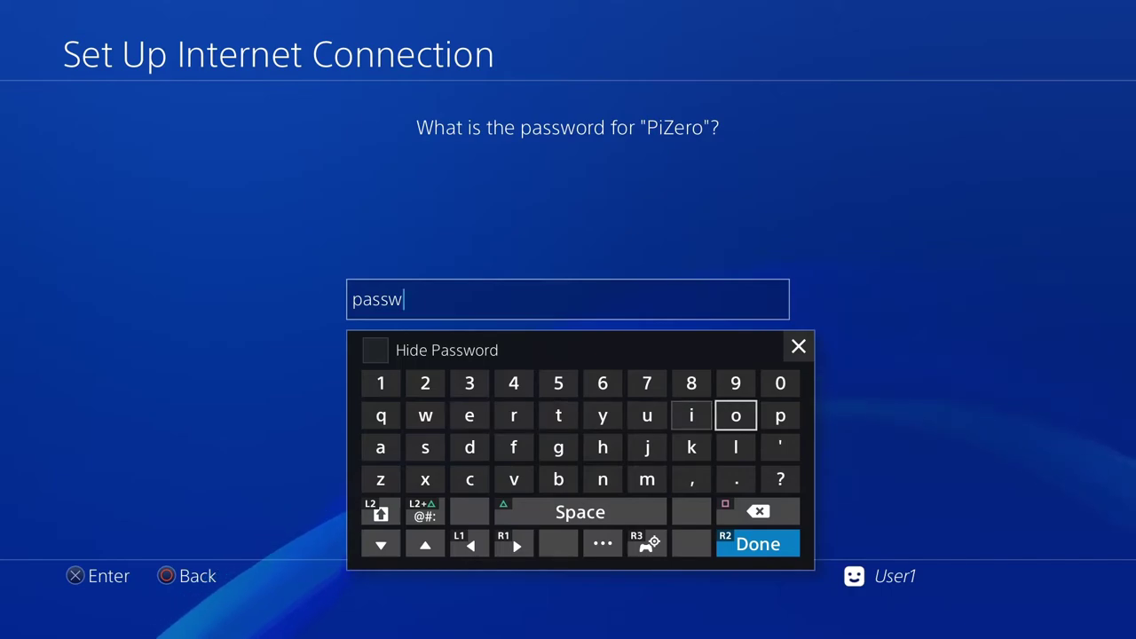
text(ord)
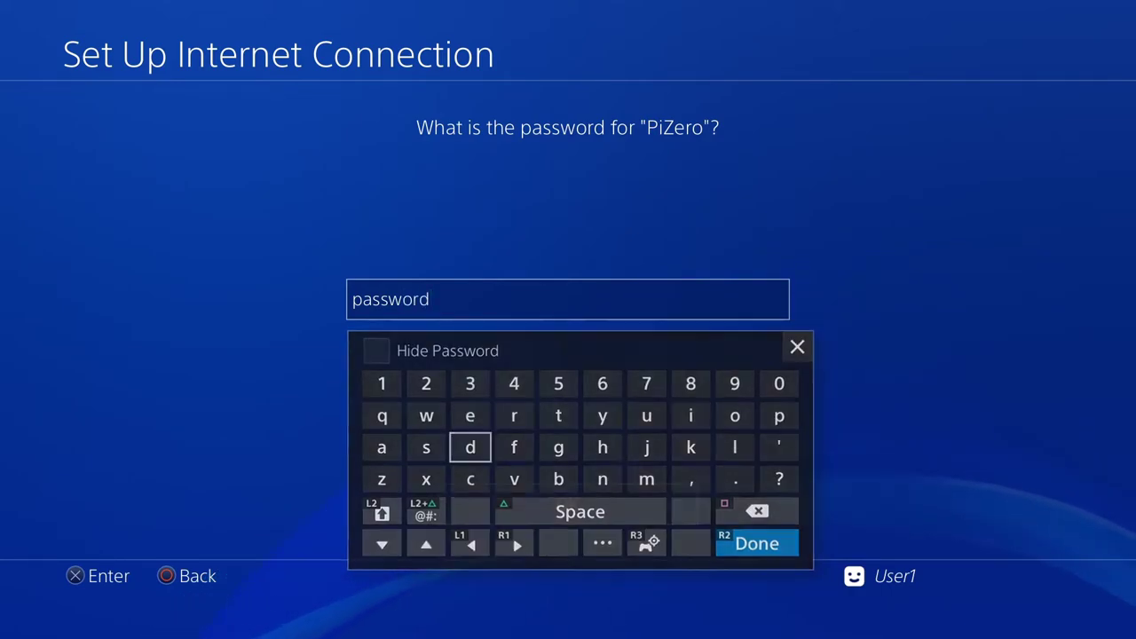
key(Return)
key(Return)
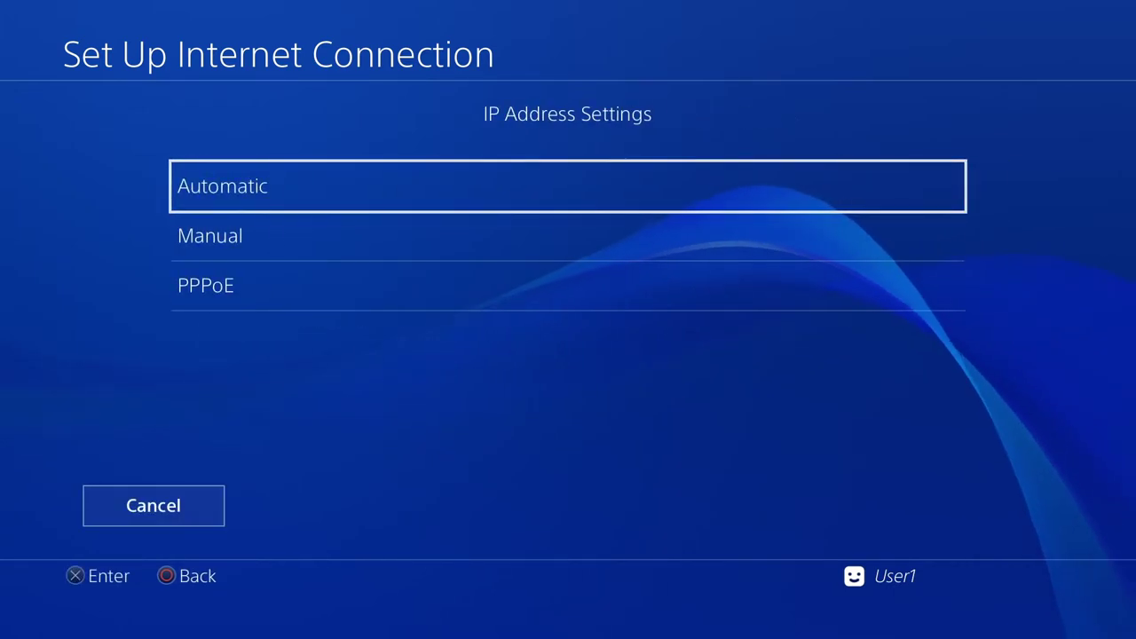
Choose automatic IP address and DNS settings, finish the connection setup, and leave the internet connection test
key(Return)
key(Return)
key(Return)
key(Return)
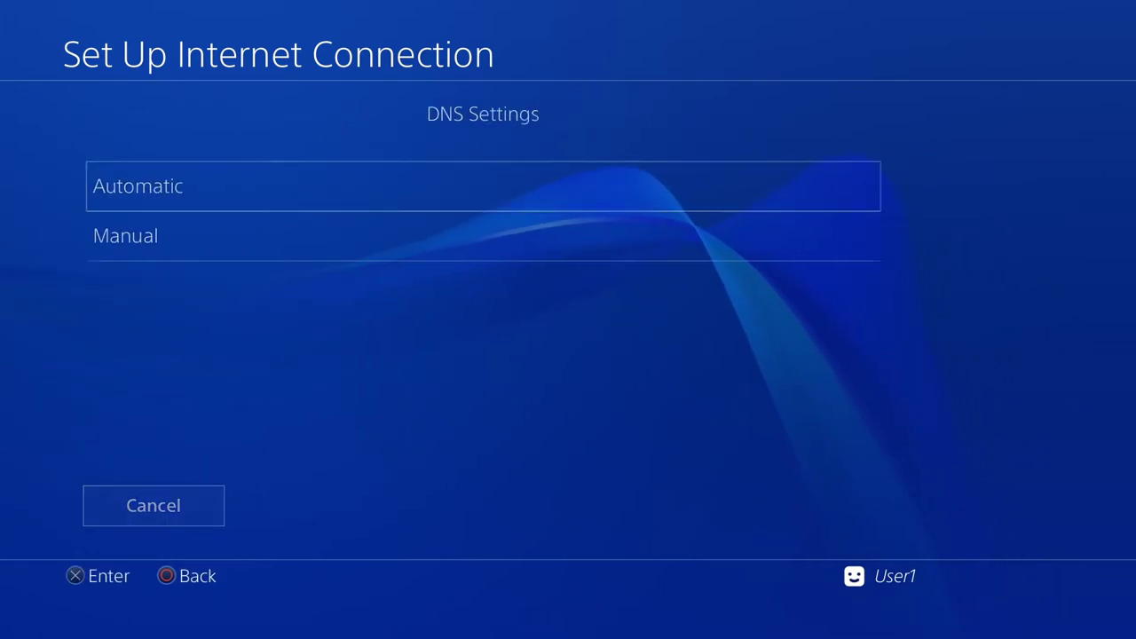
key(Return)
key(Return)
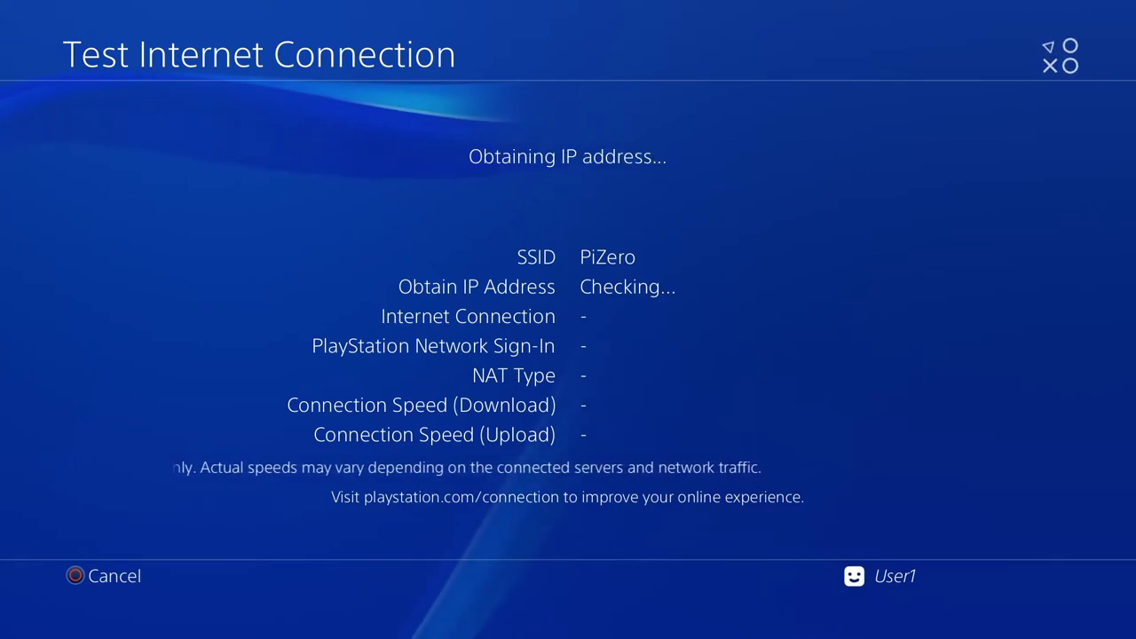
key(Escape)
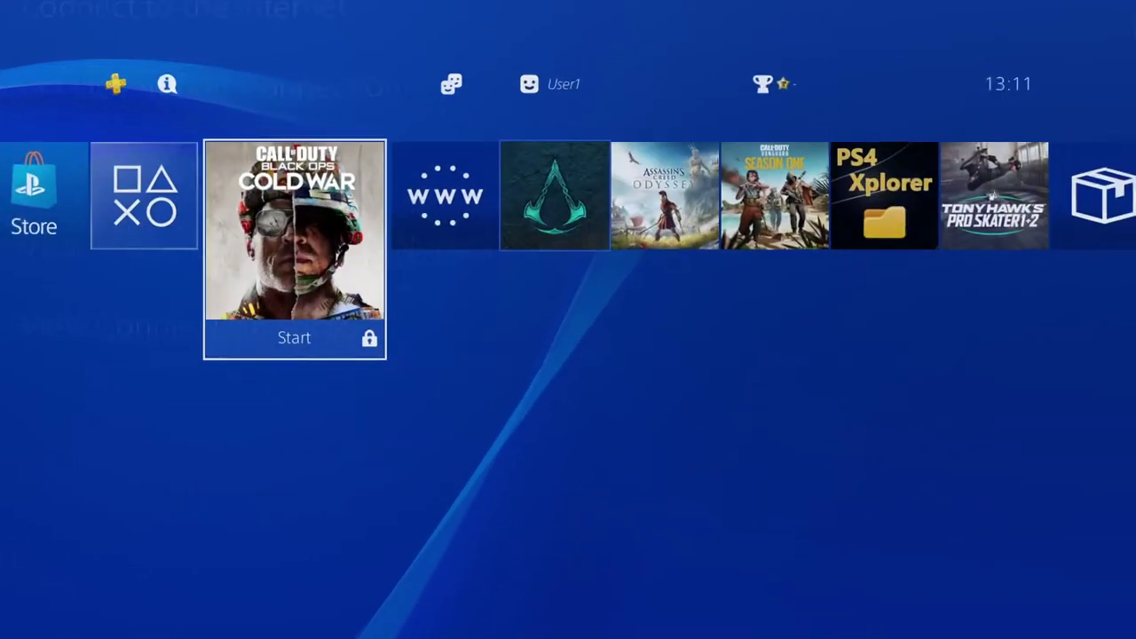
key(Right)
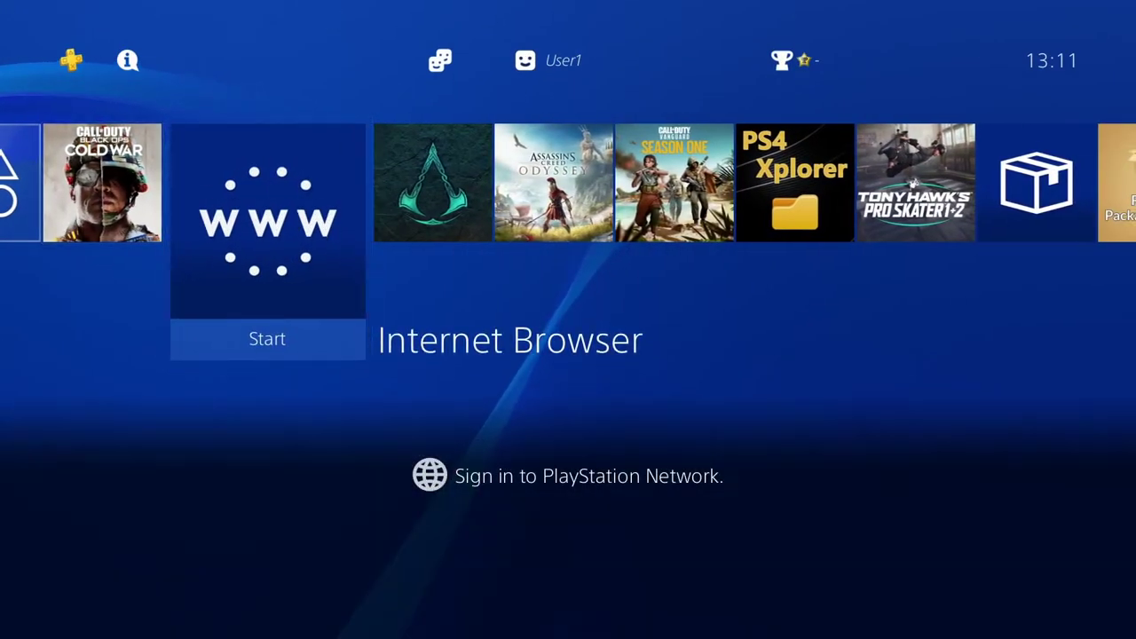
key(Return)
key(Escape)
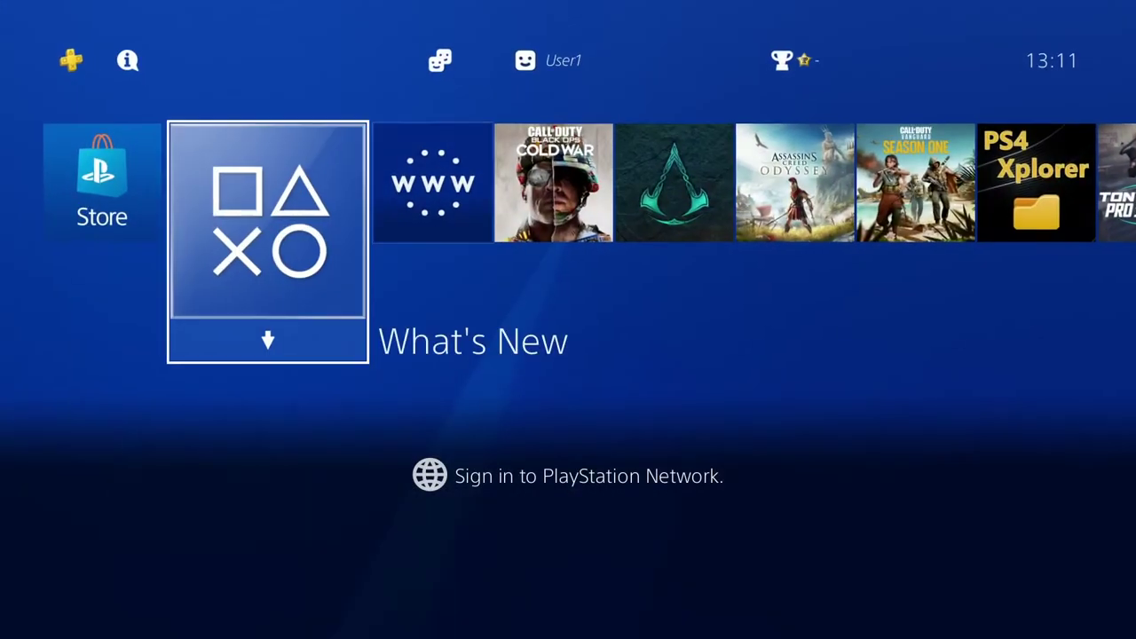
Look through the installed games and homebrew apps on the home screen
key(Right)
key(Right)
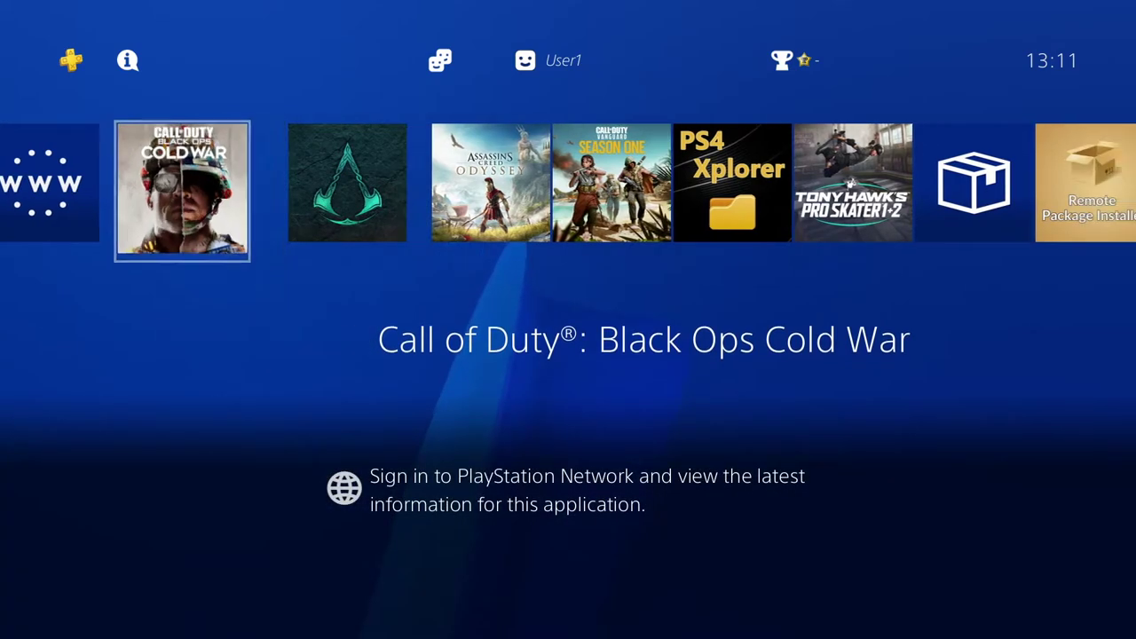
key(Right)
key(Right)
key(Right)
key(Right)
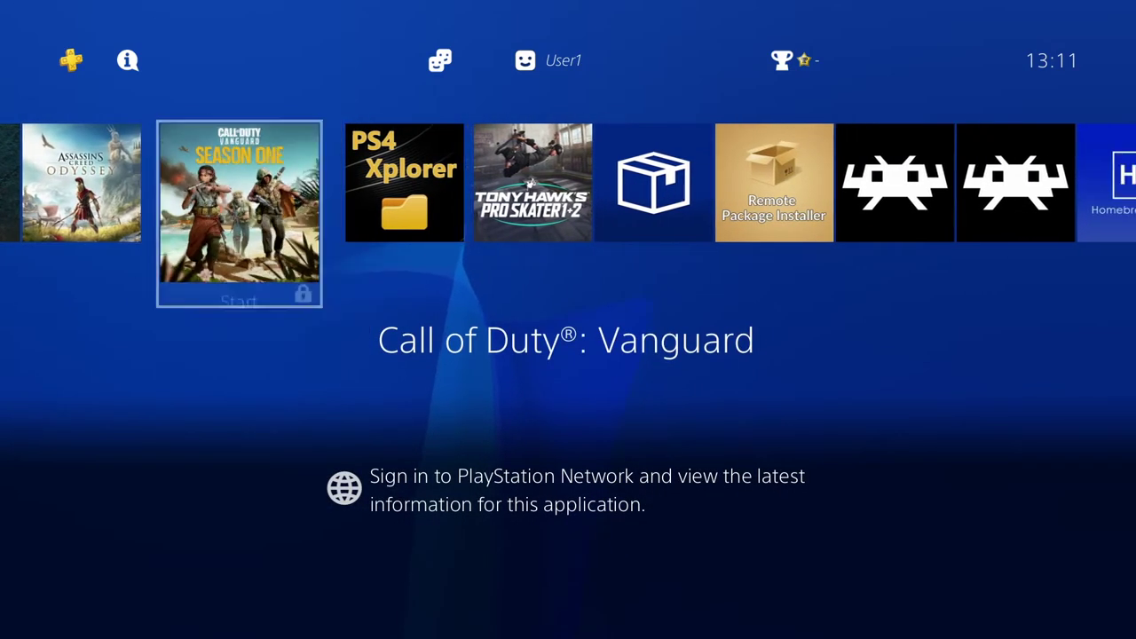
key(Right)
key(Right)
key(Right)
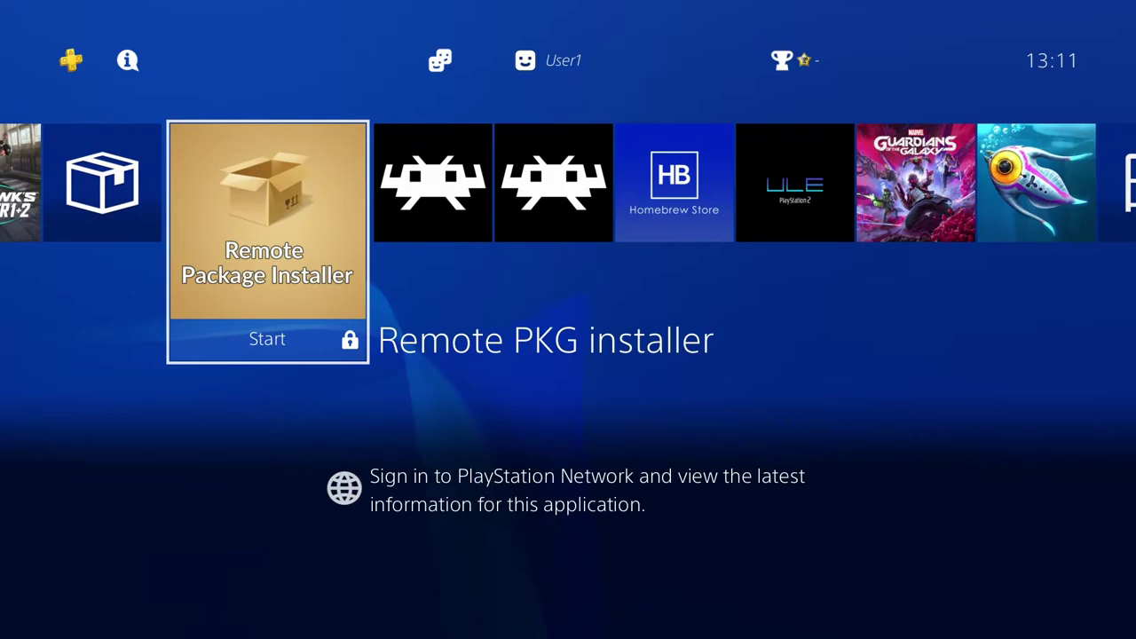
key(Right)
key(Right)
key(Right)
key(Right)
key(Right)
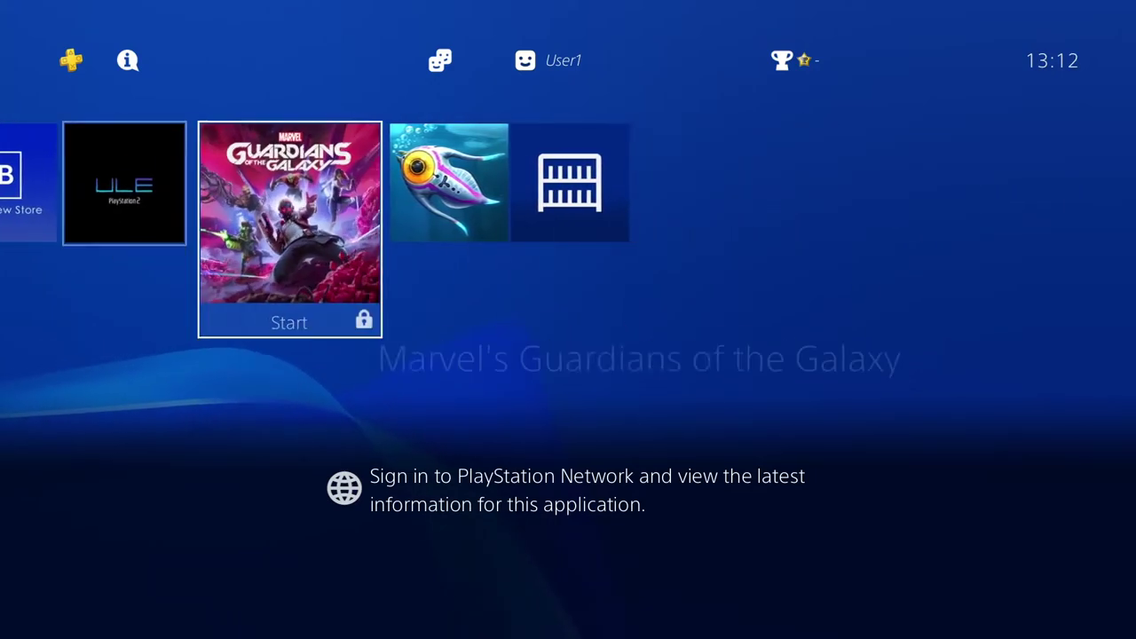
key(Left)
key(Left)
key(Left)
key(Left)
key(Left)
key(Left)
key(Left)
key(Left)
key(Left)
key(Left)
key(Left)
key(Left)
key(Left)
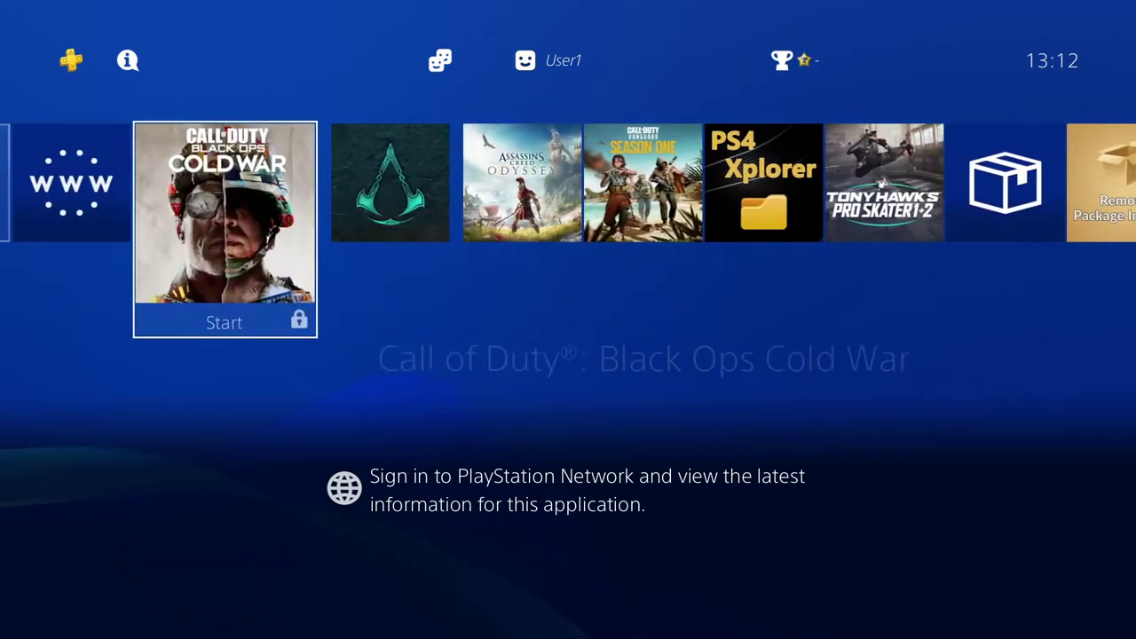
Launch the Internet Browser, view its bookmarks and return to the start page
key(Left)
key(Return)
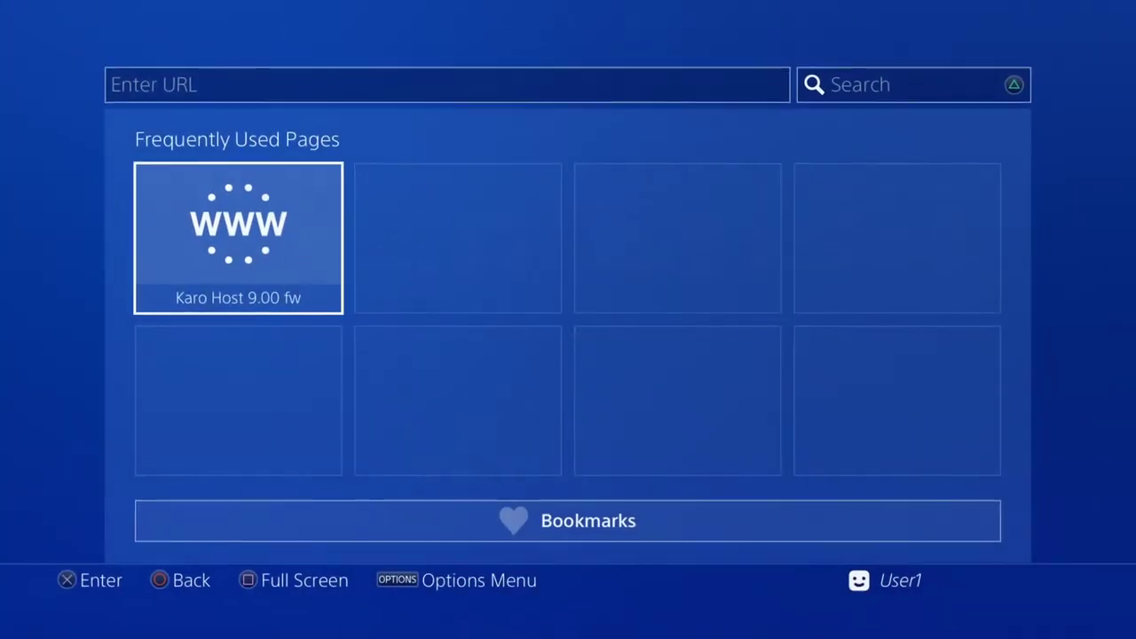
key(Down)
key(Down)
key(Return)
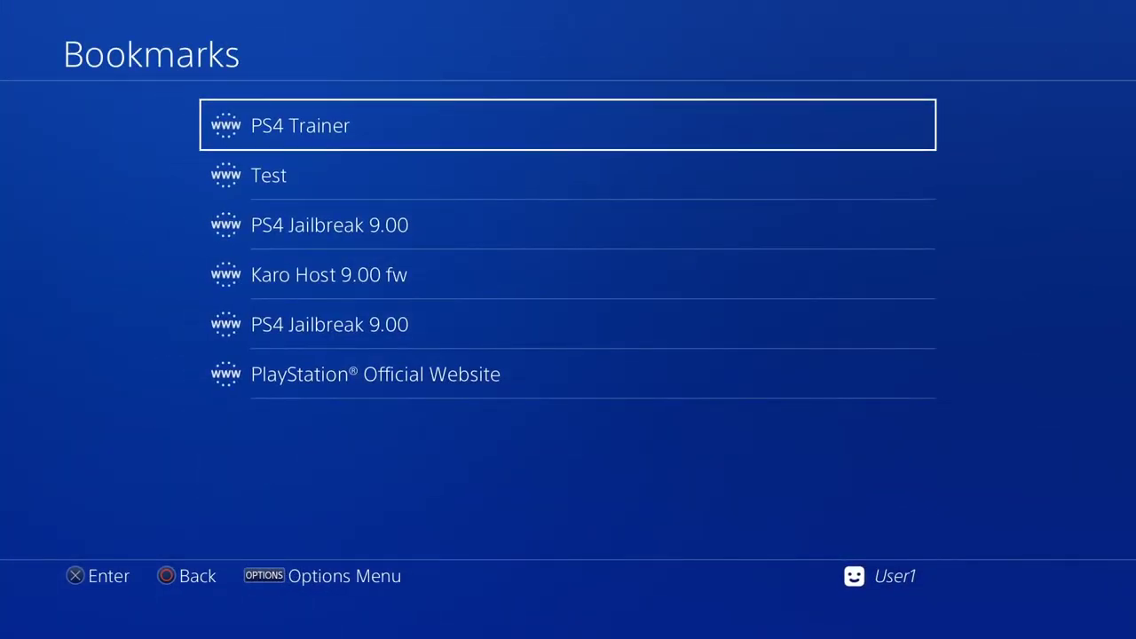
key(Escape)
Delete all frequently used pages from the browser's start page
key(Up)
key(Up)
key(Up)
key(Down)
key(Menu)
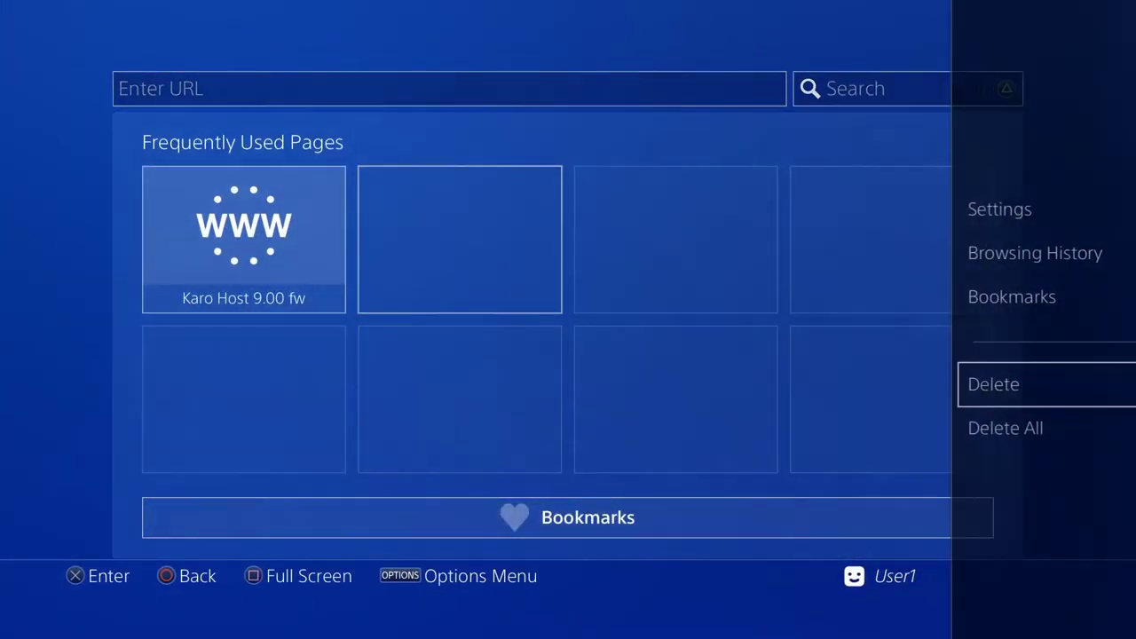
key(Return)
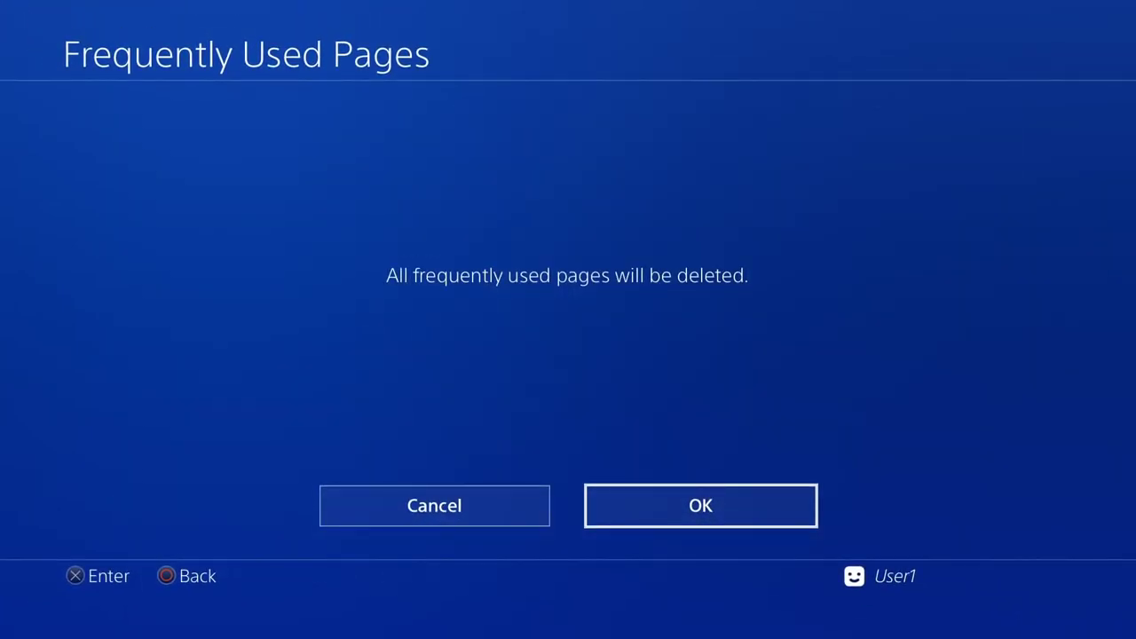
key(Return)
Open the Browsing History, clear it completely and return to the browser's start page
key(Menu)
key(Up)
key(Return)
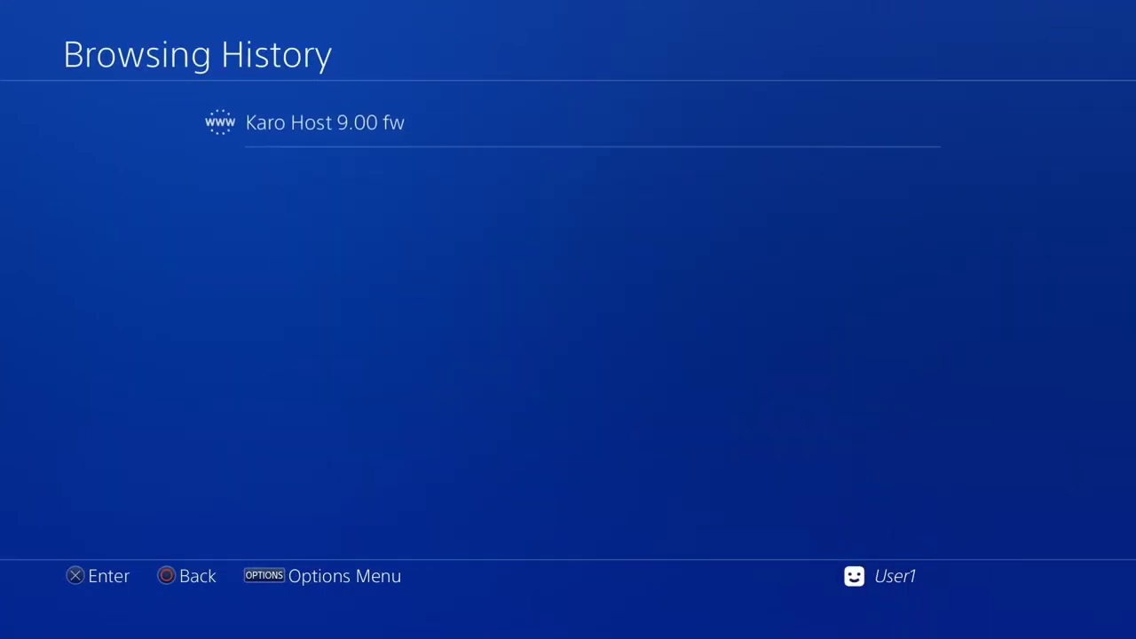
key(Menu)
key(Return)
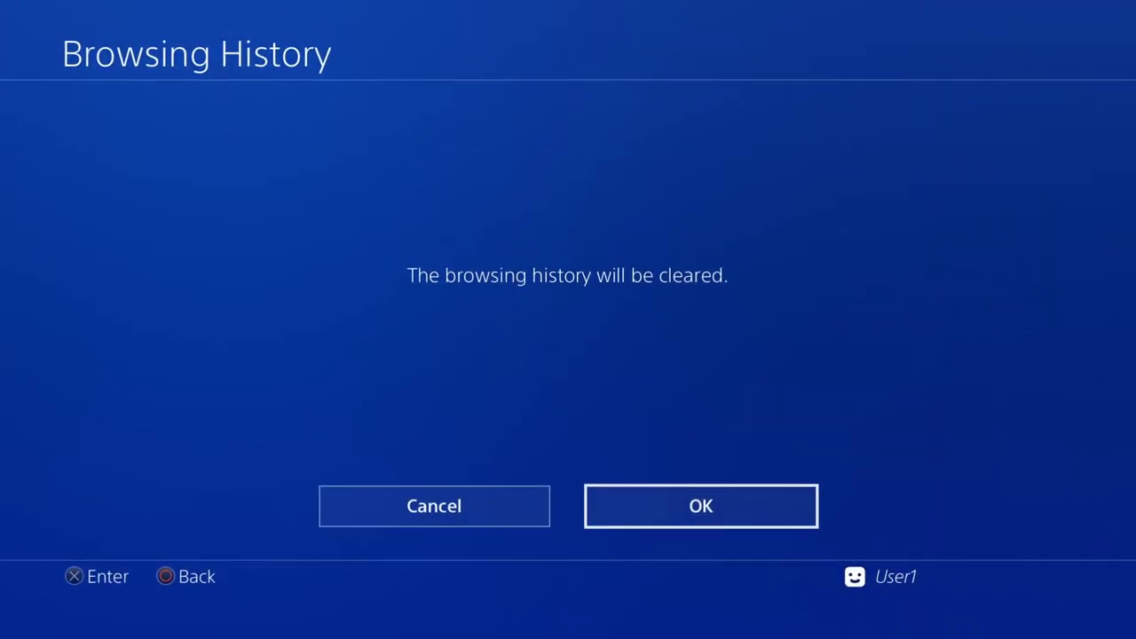
key(Return)
key(Escape)
Open the browser's URL field for text entry
key(Up)
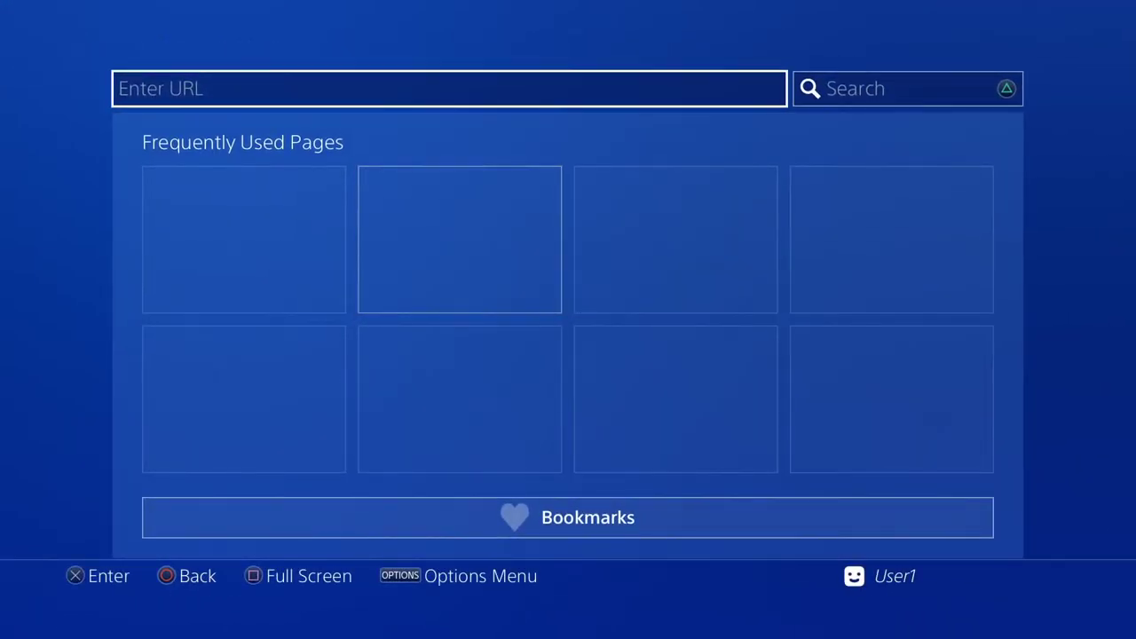
key(Return)
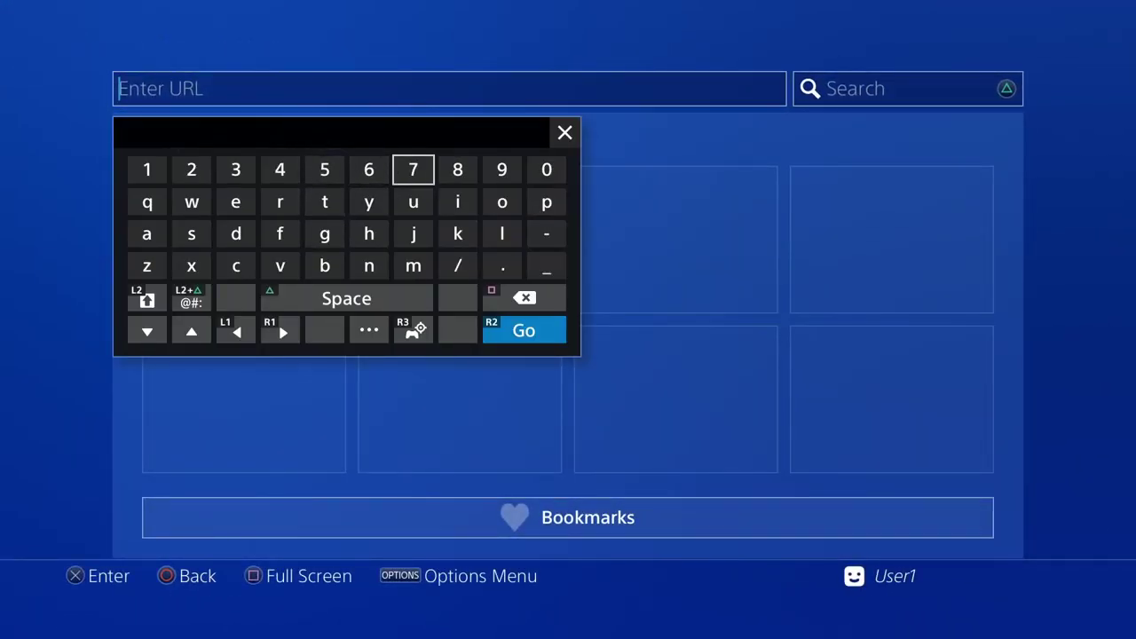
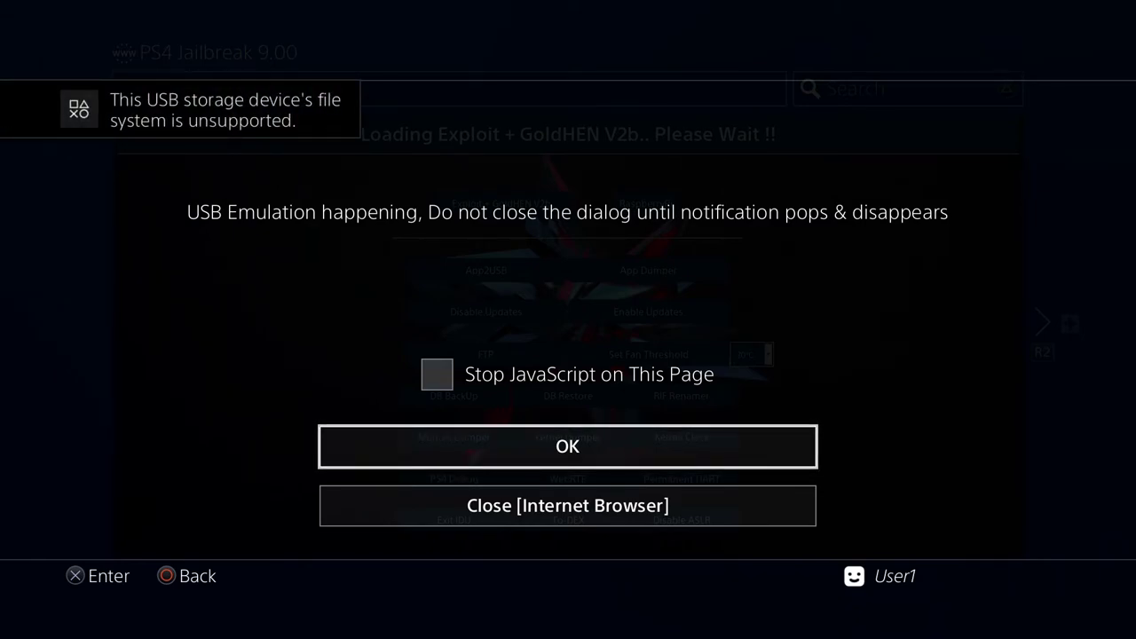
Confirm the USB emulation dialog on the PS4 Jailbreak 9.00 page, leaving JavaScript enabled
key(Return)
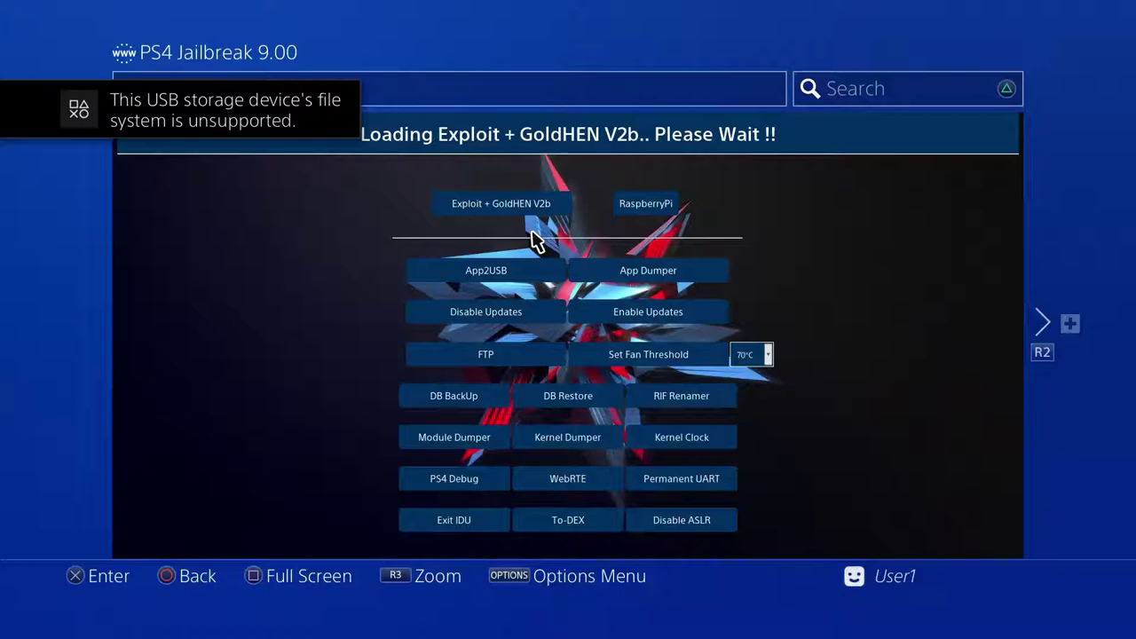
Once Exploit + GoldHEN V2b has loaded, leave the browser and open the GoldHEN page in Settings
key(Return)
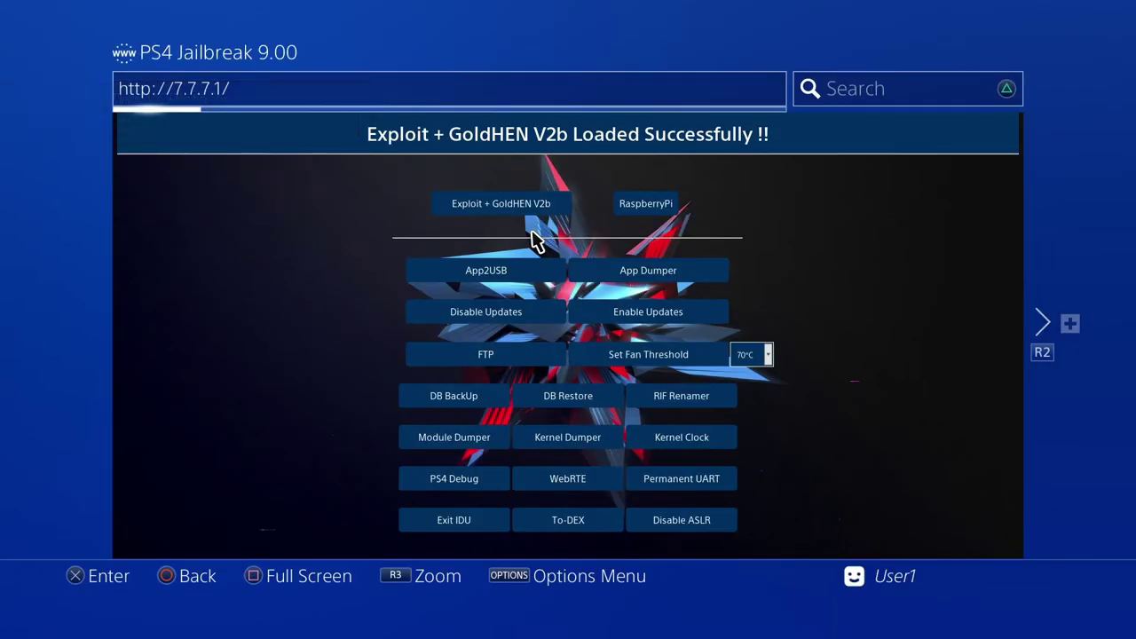
key(super)
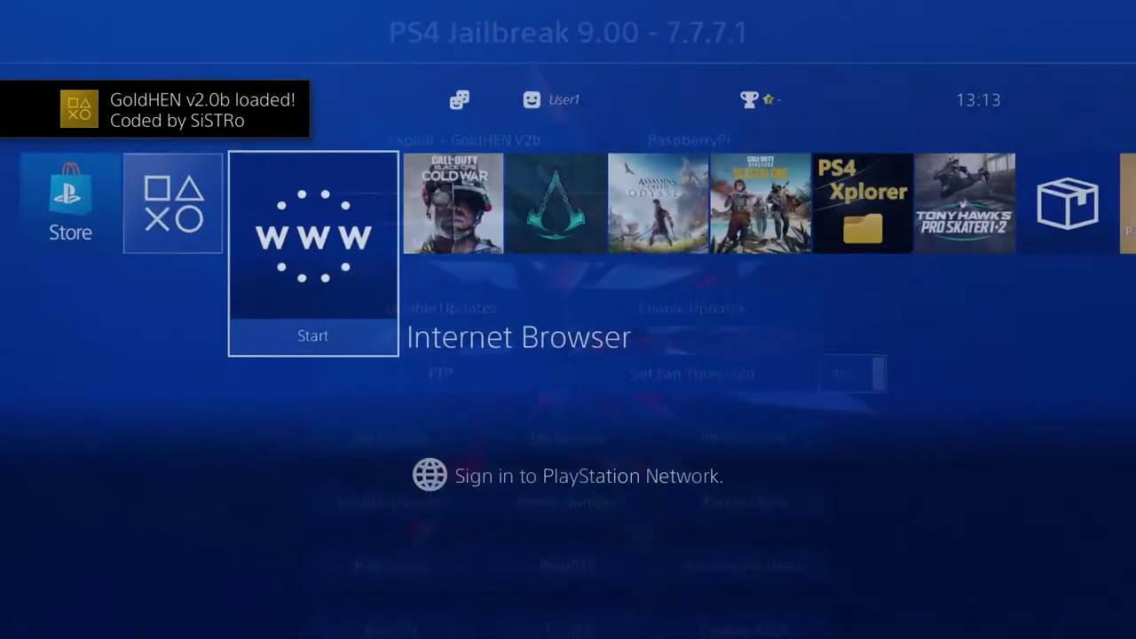
key(Up)
key(Right)
key(Return)
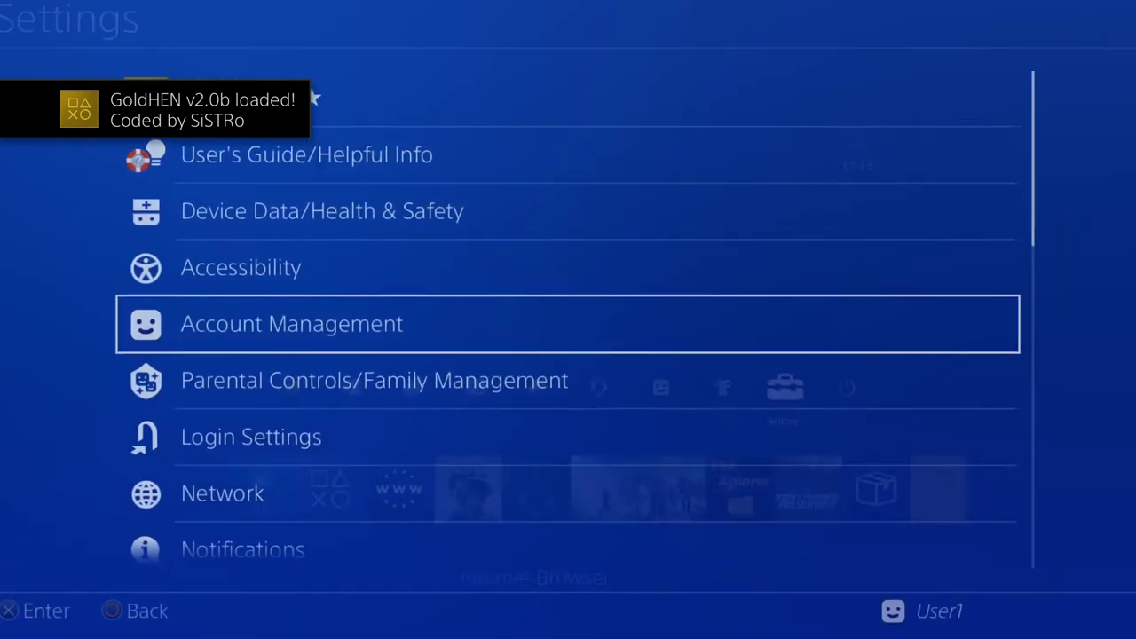
key(Up)
key(Up)
key(Up)
key(Up)
key(Return)
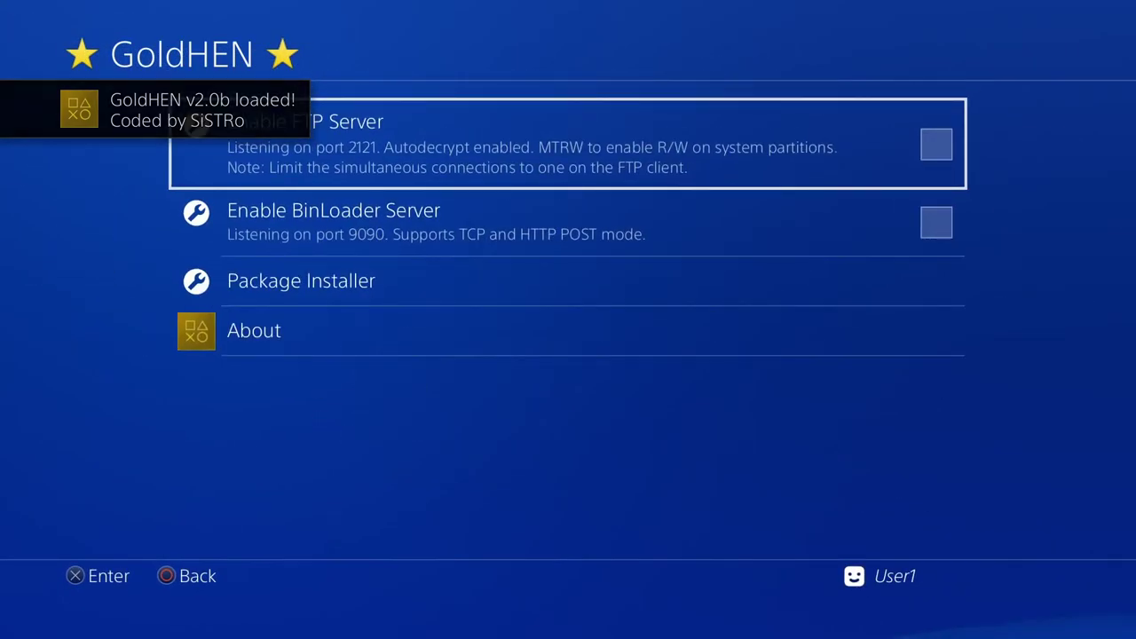
Enable the BinLoader Server in the GoldHEN settings and return to the home screen
key(Down)
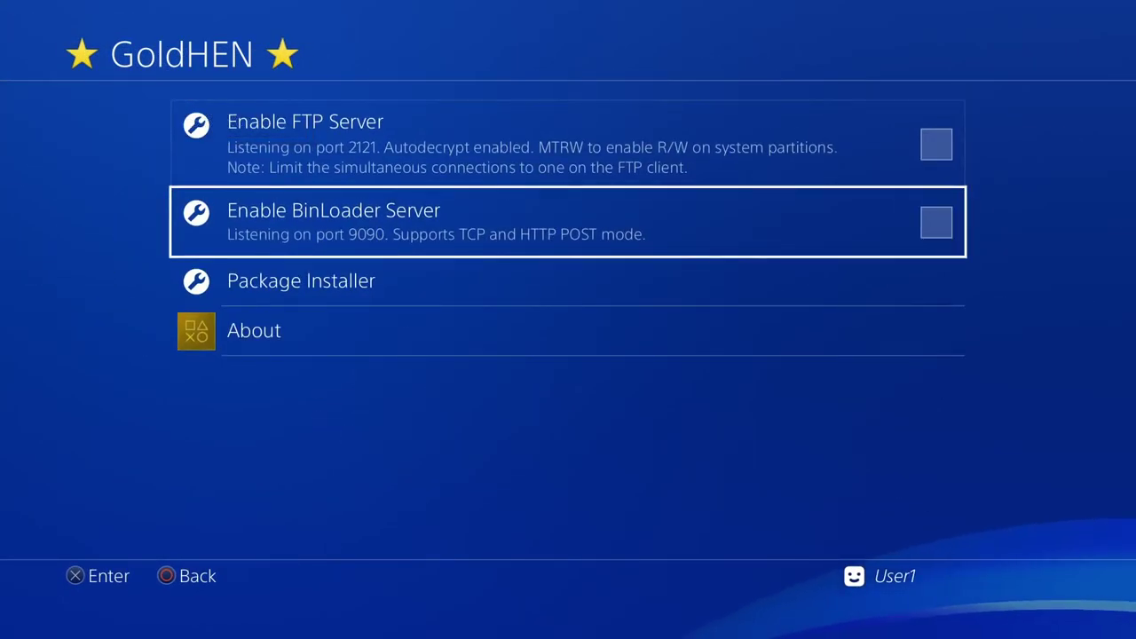
key(Return)
key(Down)
key(Down)
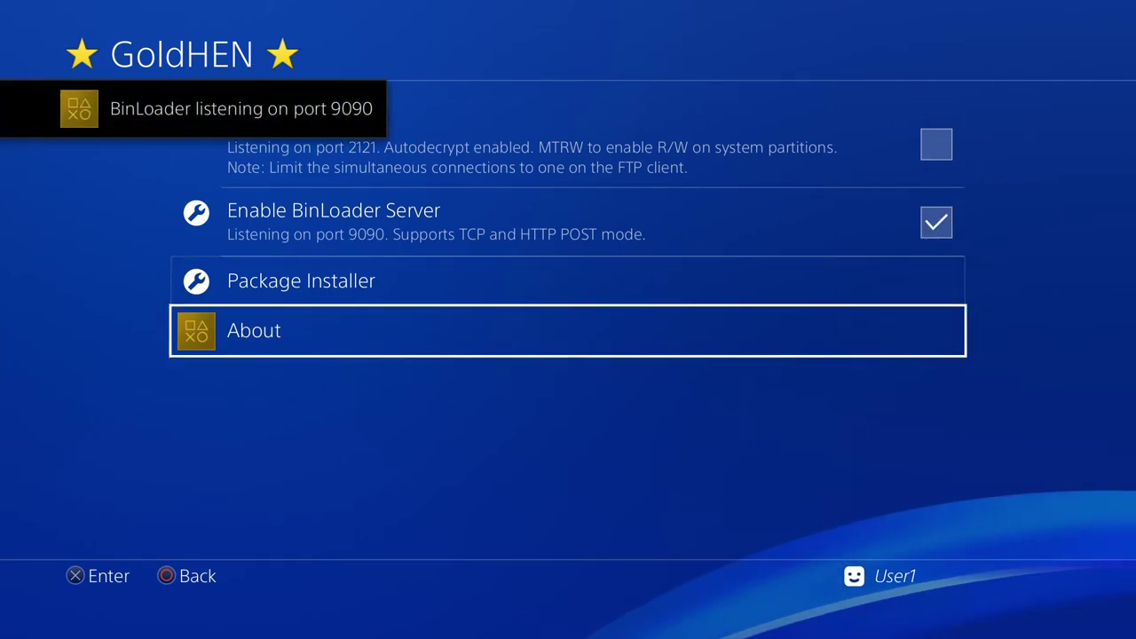
key(Up)
key(Down)
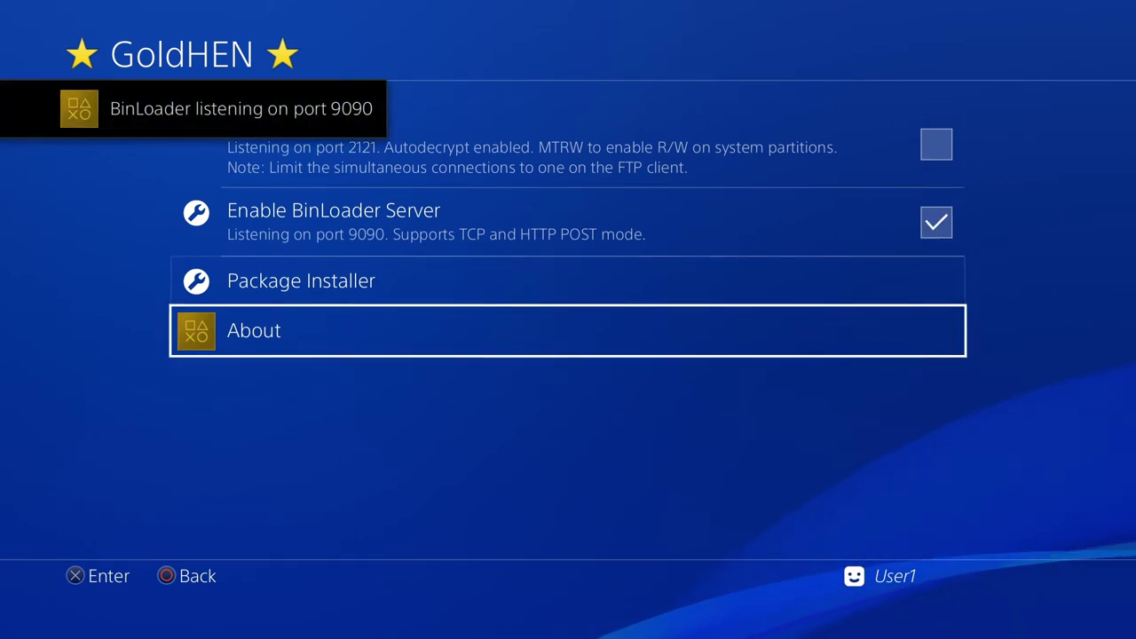
key(Escape)
key(Escape)
key(Down)
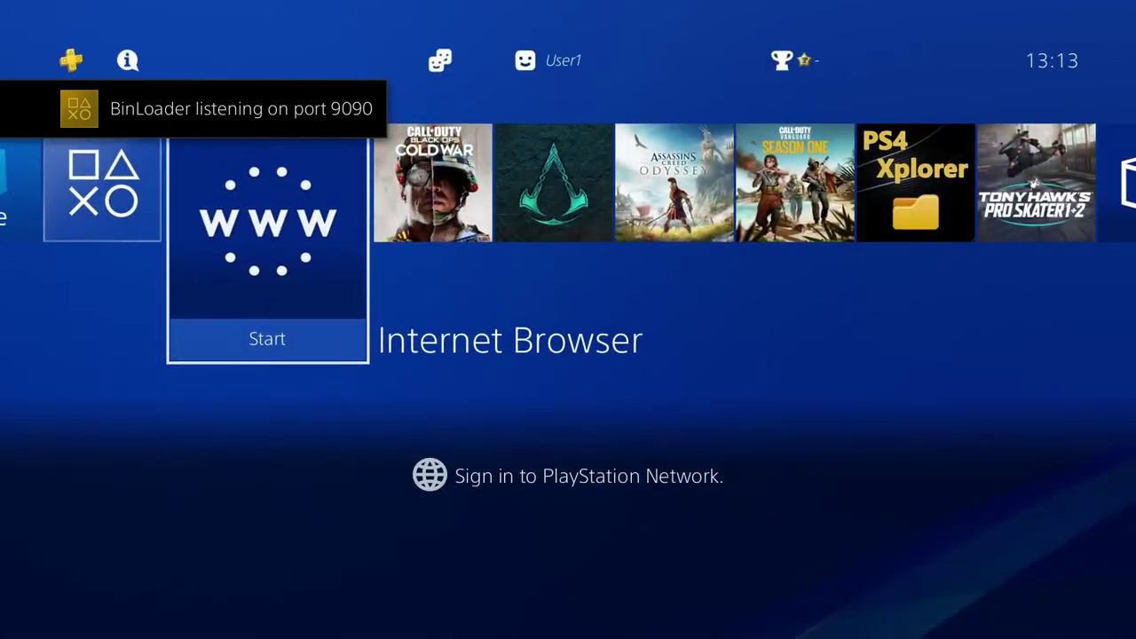
Try to start the locked Call of Duty: Black Ops Cold War from the home screen and back out
key(Right)
key(Right)
key(Left)
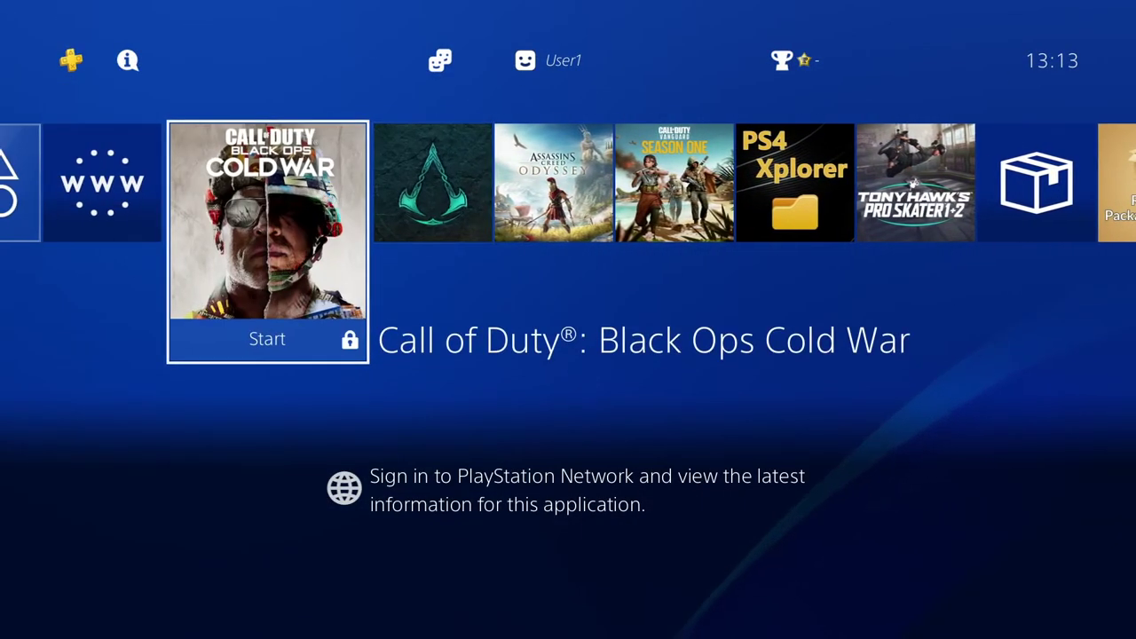
key(Return)
key(Escape)
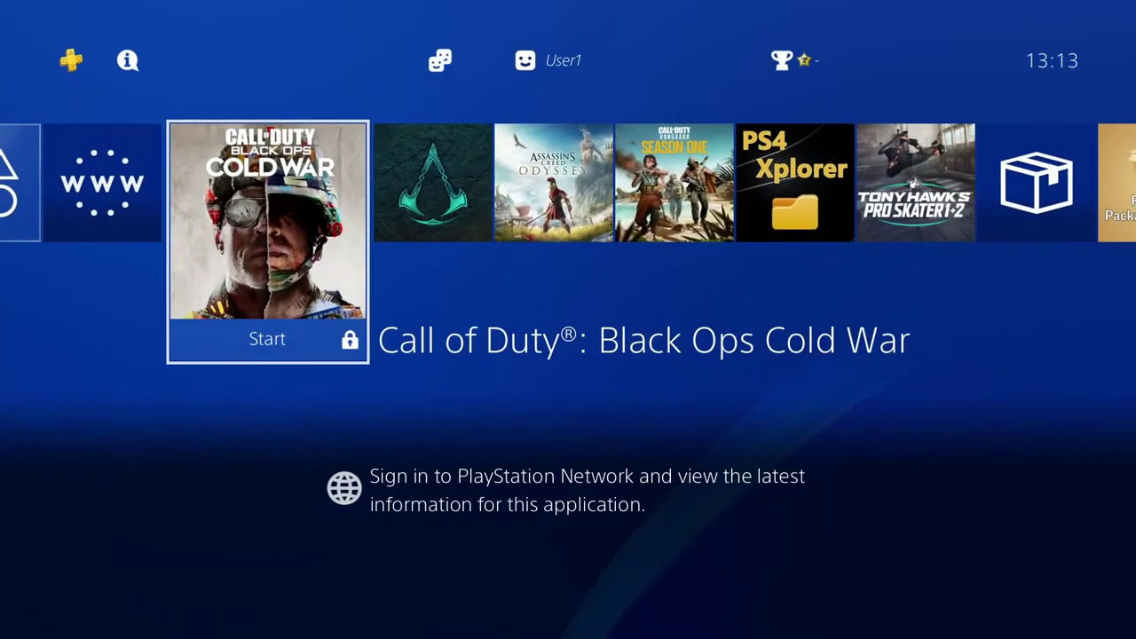
Browse the home screen's games and homebrew applications to examine which of them are locked
key(Left)
key(Right)
key(Right)
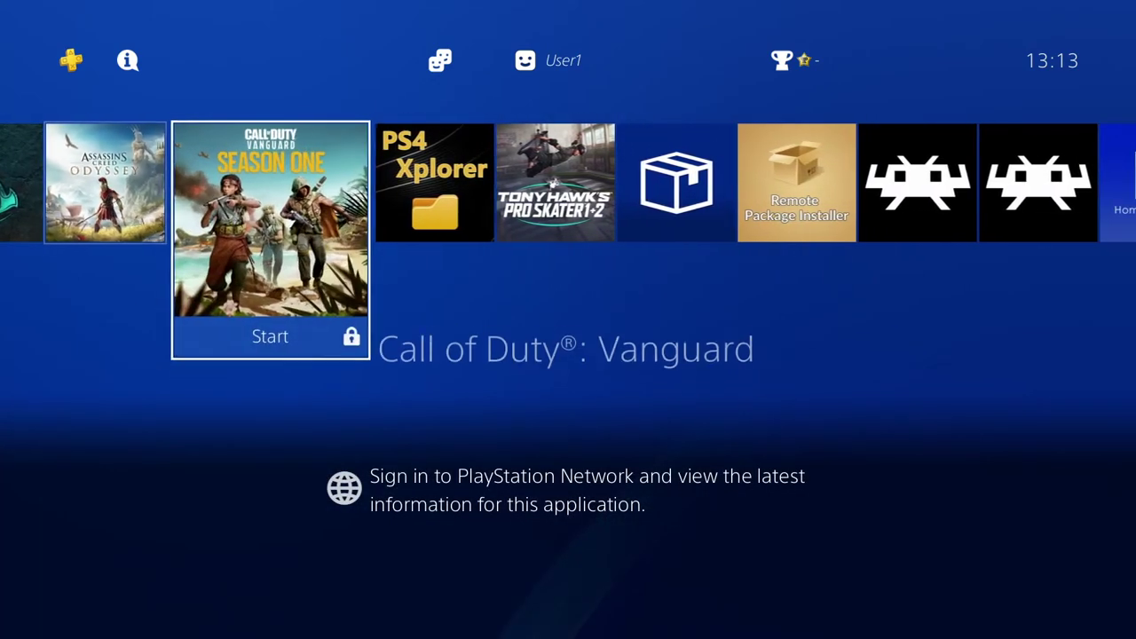
key(Right)
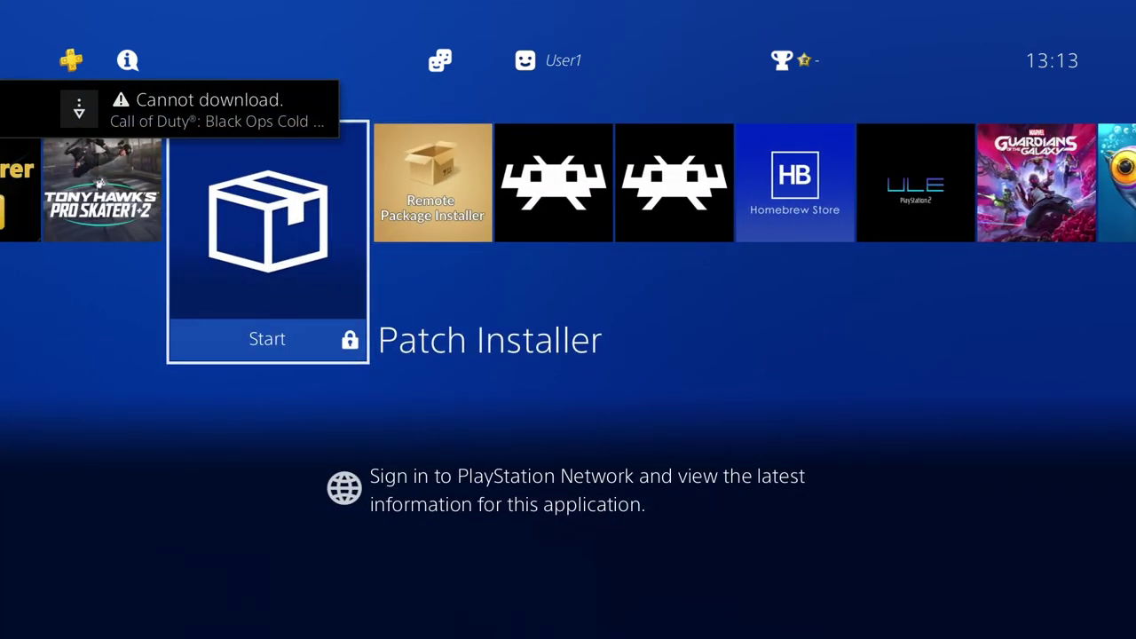
key(Left)
key(Left)
key(Left)
key(Left)
key(Left)
key(Left)
key(Right)
key(Right)
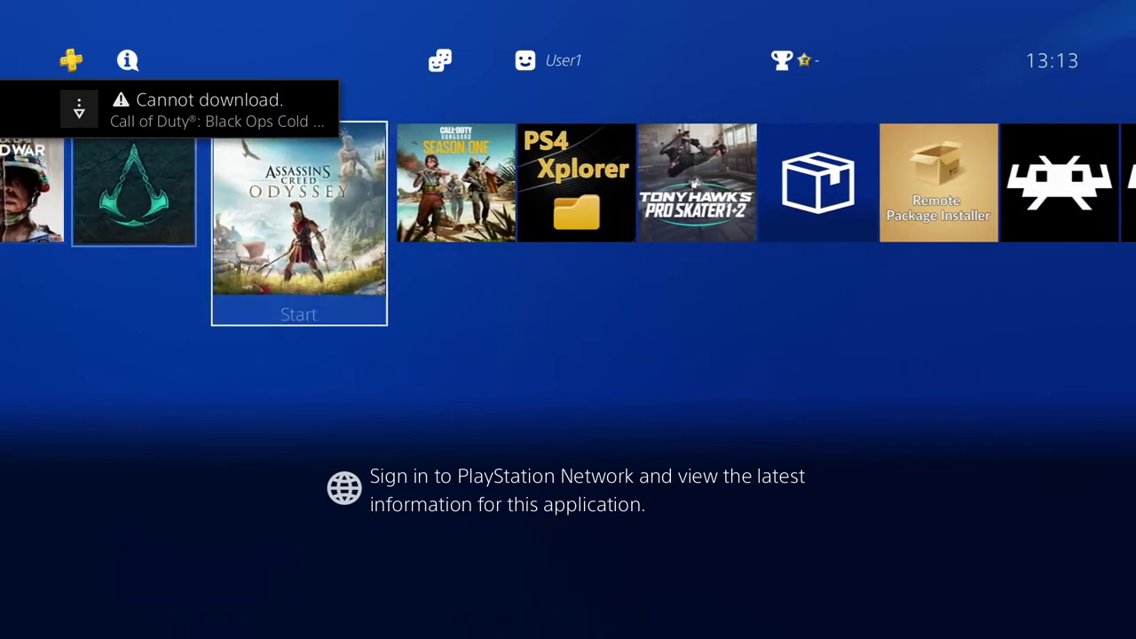
key(Right)
key(Left)
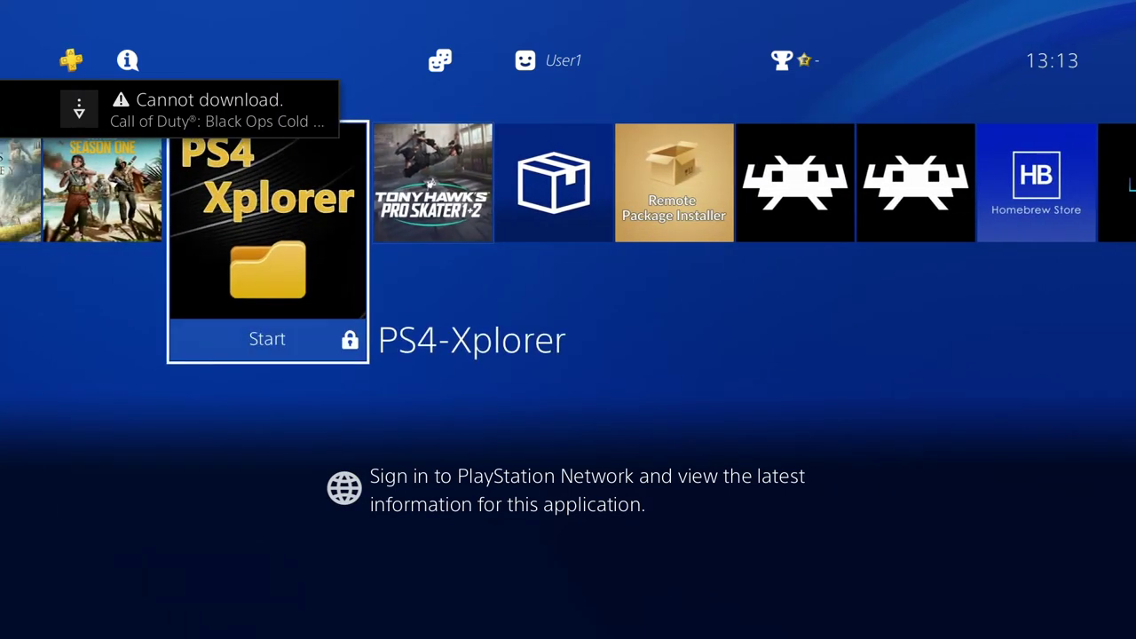
key(Right)
key(Right)
key(Right)
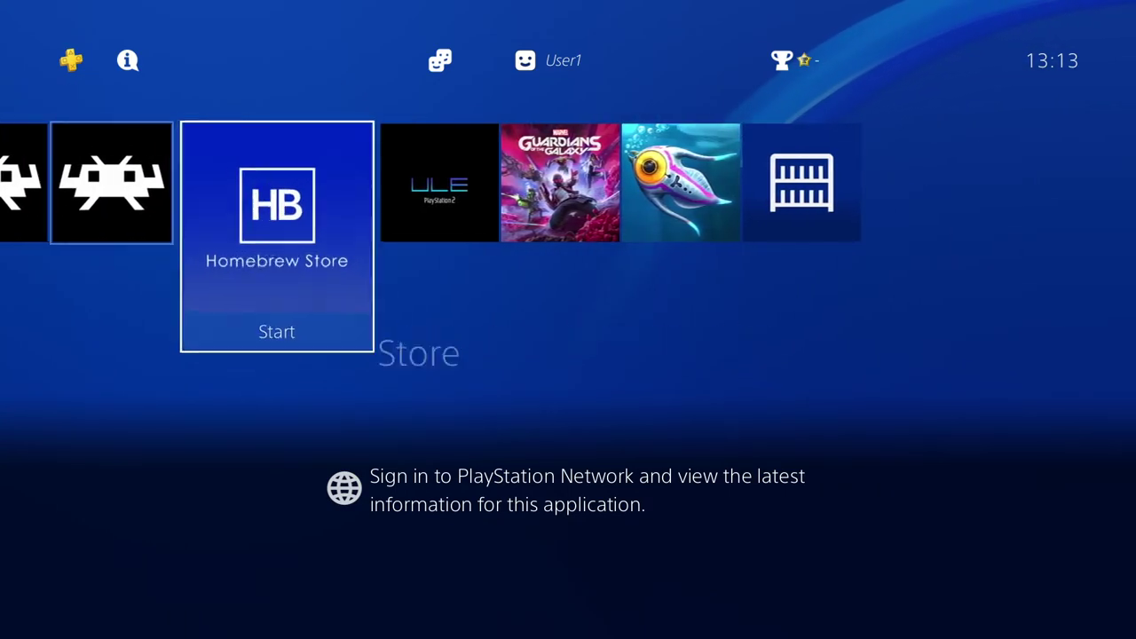
key(Right)
key(Right)
key(Right)
key(Left)
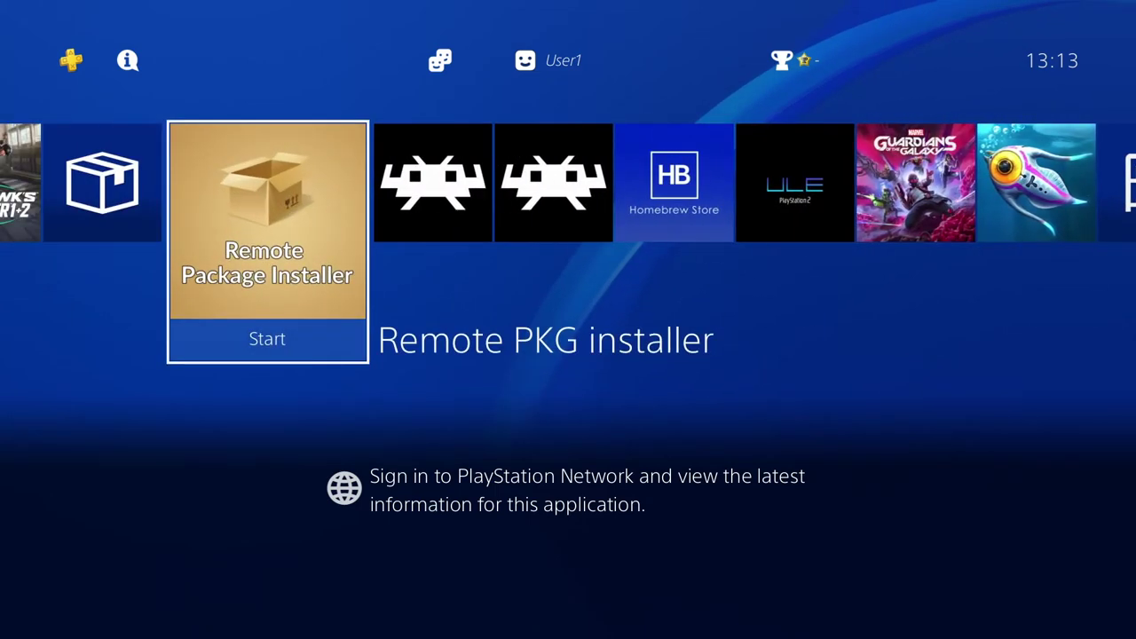
key(Left)
key(Left)
key(Left)
key(Left)
key(Left)
key(Left)
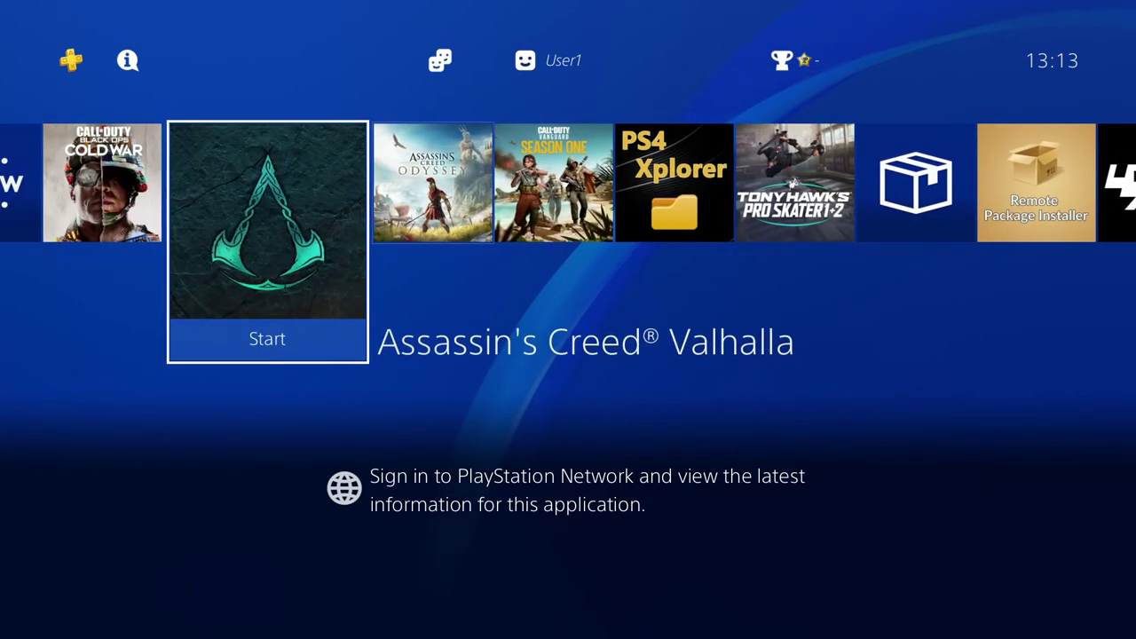
Start Call of Duty: Vanguard and choose to go offline instead of retrying the connection
key(Right)
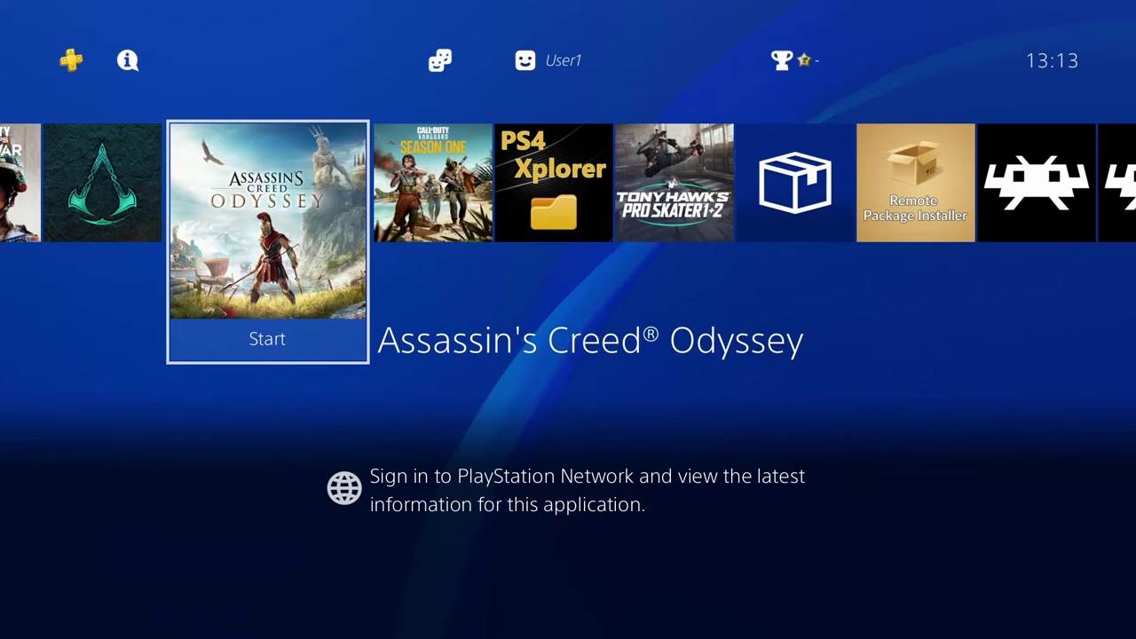
key(Right)
key(Left)
key(Right)
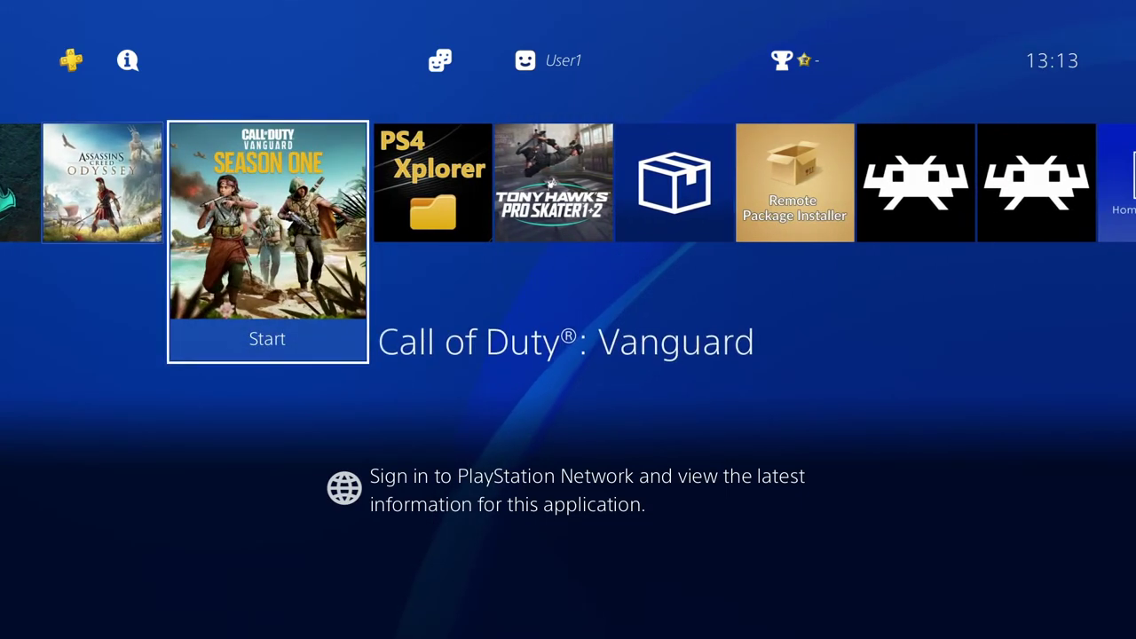
key(Return)
key(Down)
key(Return)
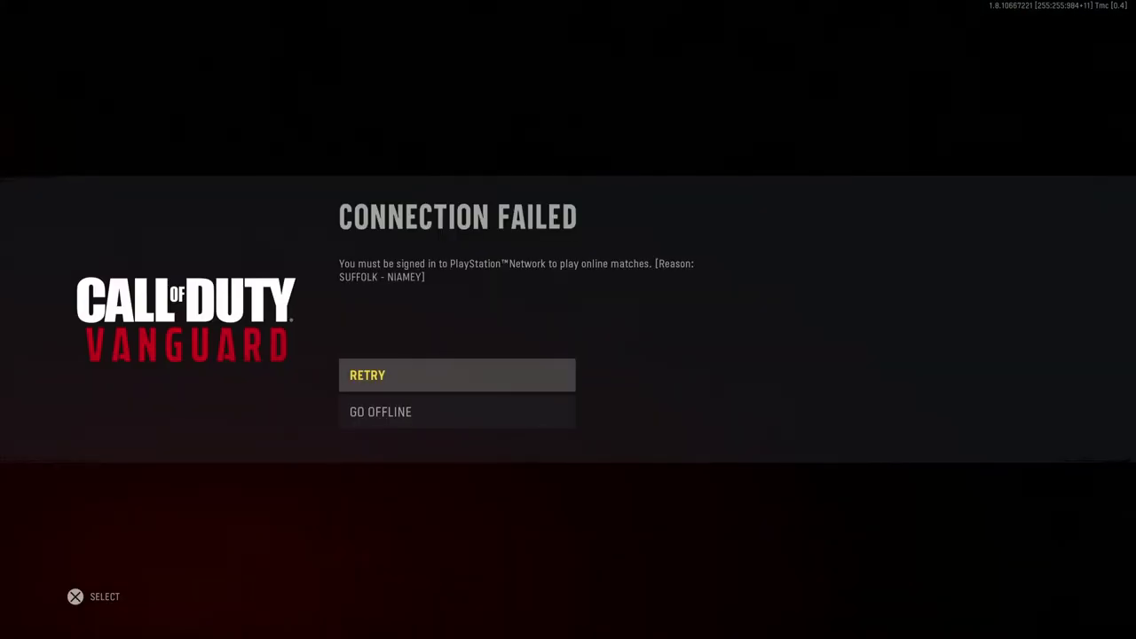
key(Down)
key(Return)
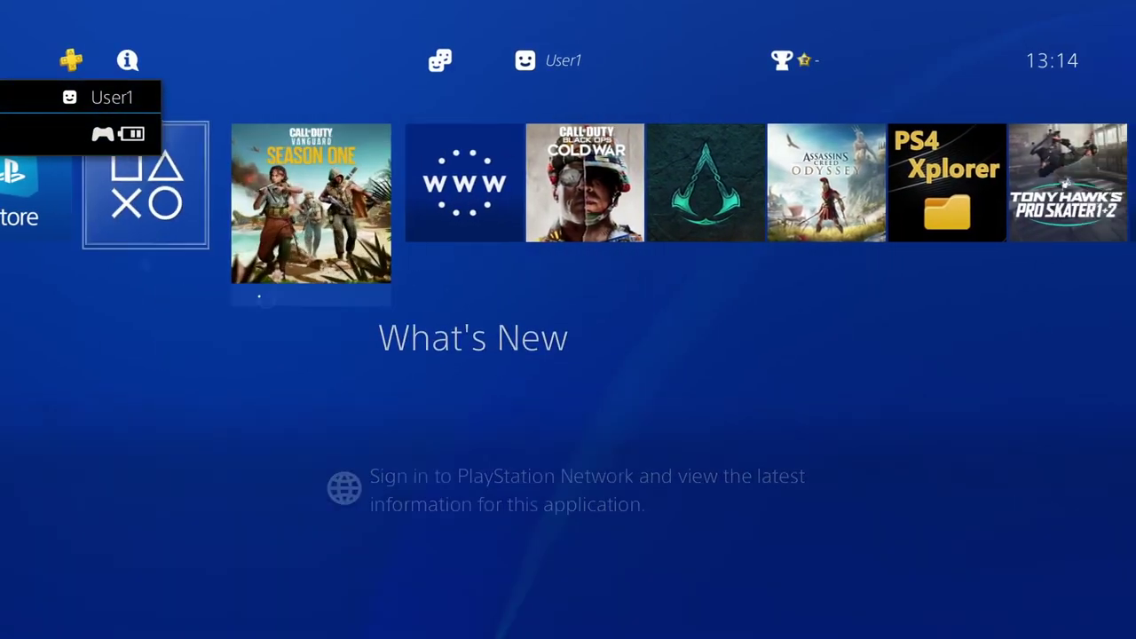
Start Call of Duty: Black Ops Cold War and return to the home screen
key(Right)
key(Right)
key(Right)
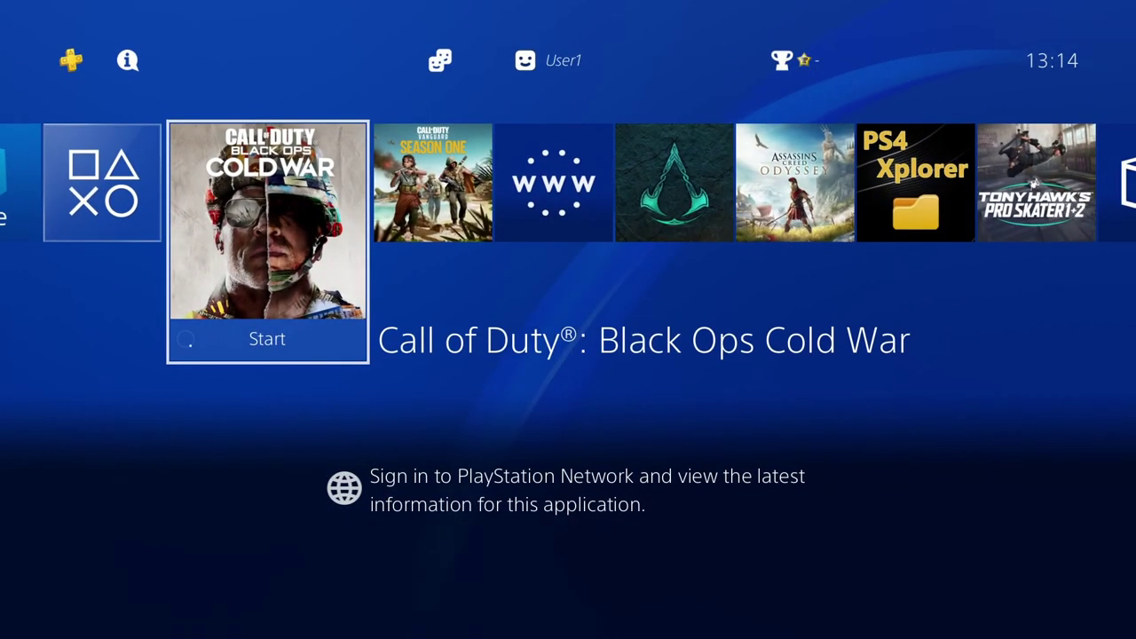
key(Up)
key(Left)
key(Left)
key(Left)
key(Left)
key(Left)
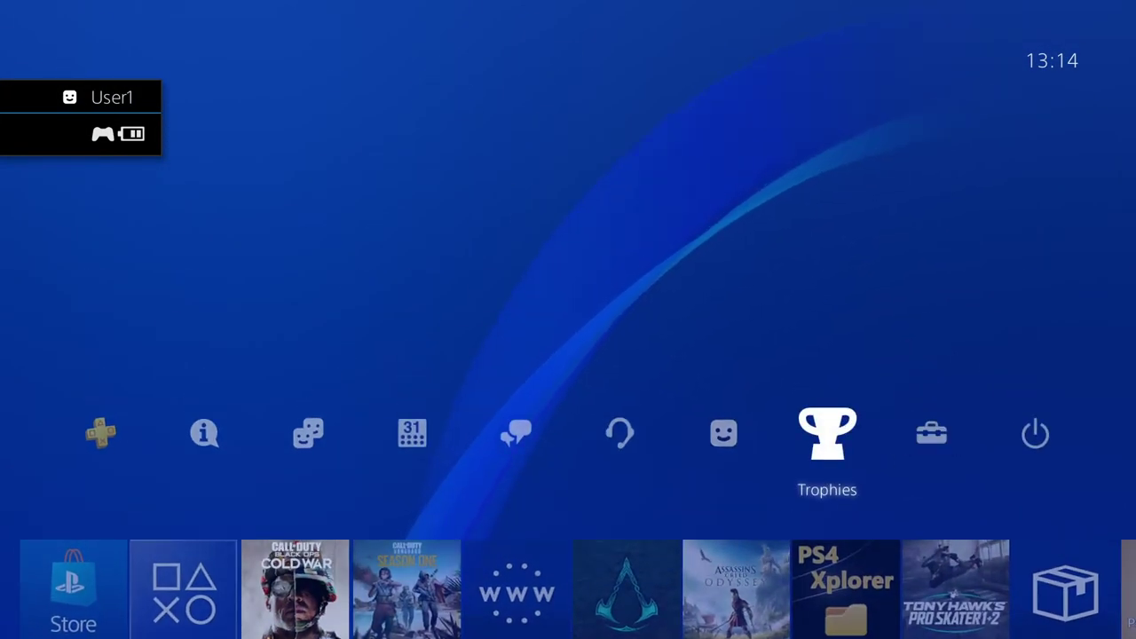
Open the PS4 Jailbreak 9.00 page in the Internet Browser and run the Disable Updates payload
key(Down)
key(Right)
key(Right)
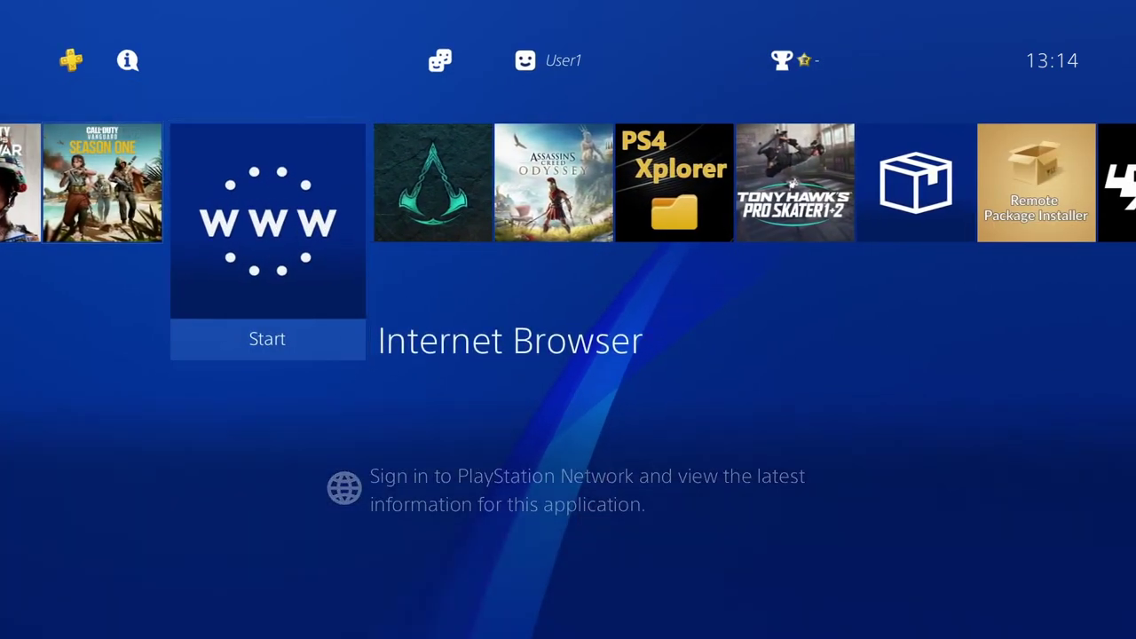
key(Return)
key(Return)
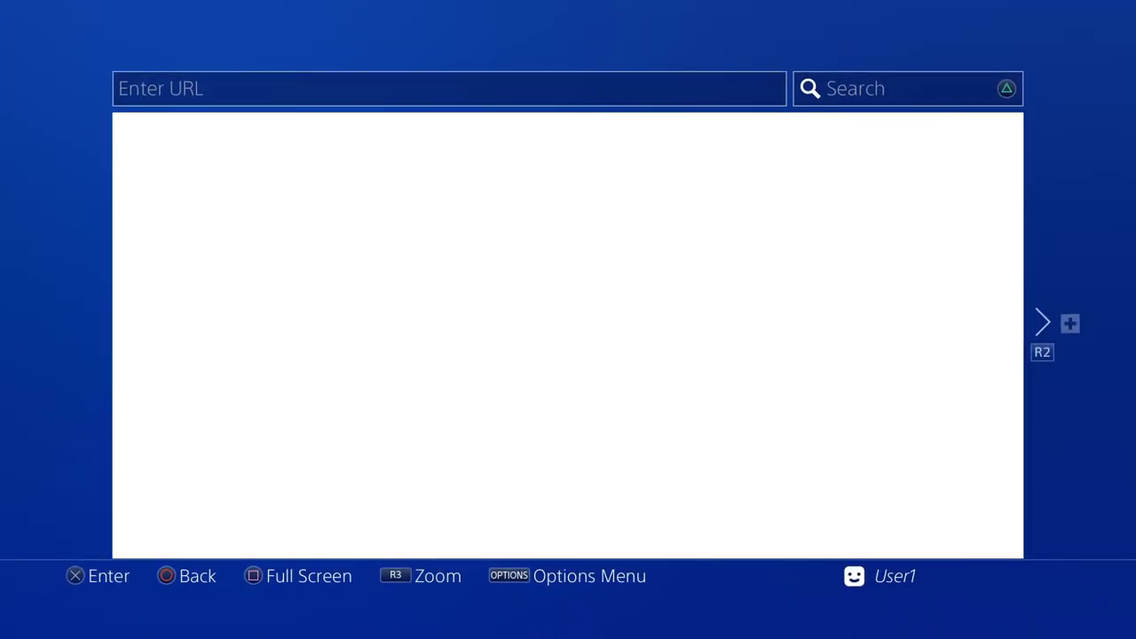
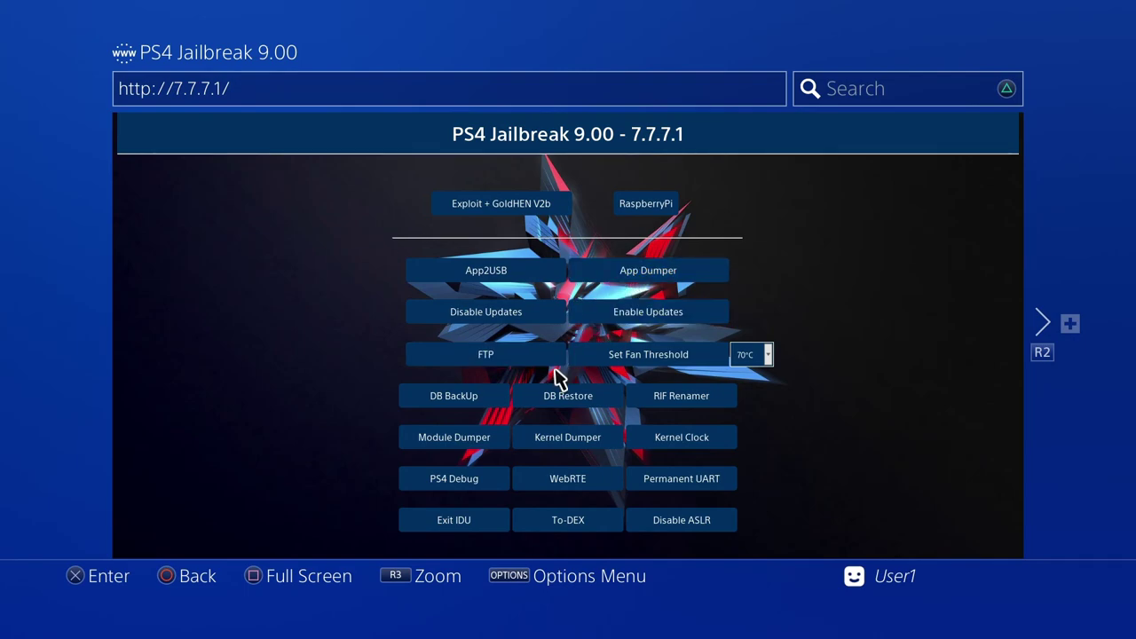
click(520, 312)
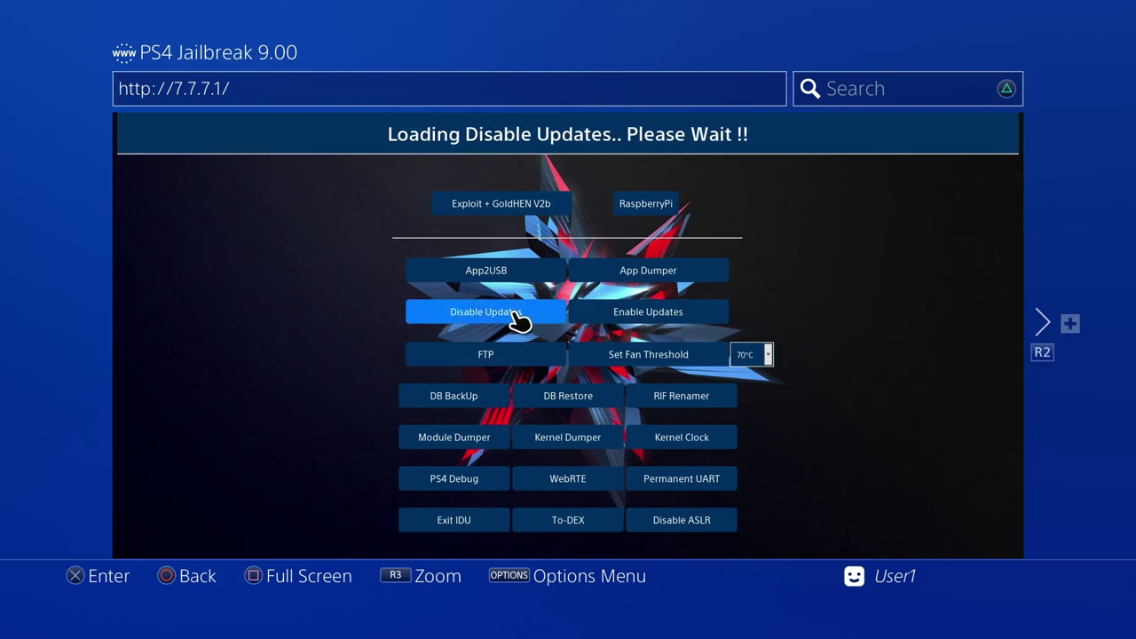